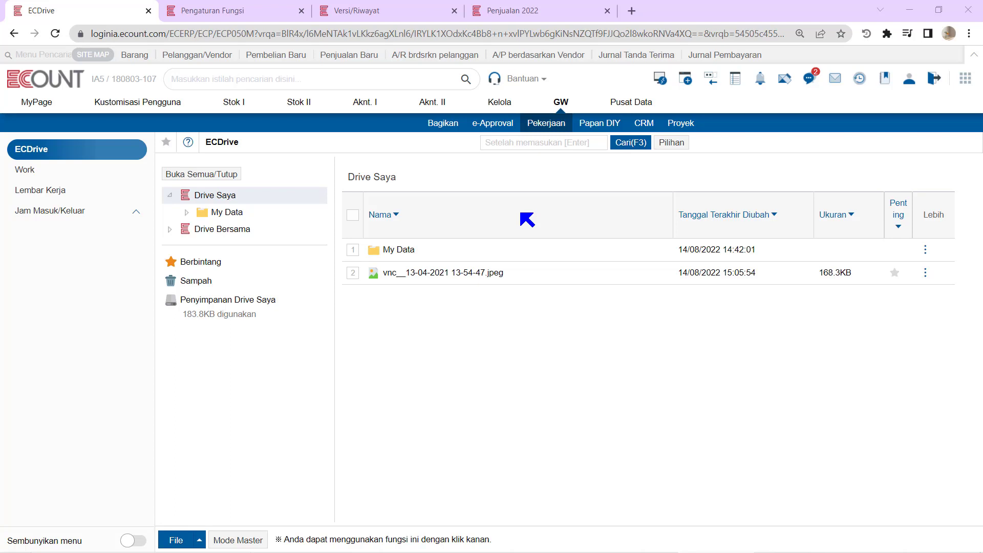
Open Pengaturan Cloud under the general settings of Pengaturan Fungsi, check the cloud storage allocation, and close it.
left_click(272, 11)
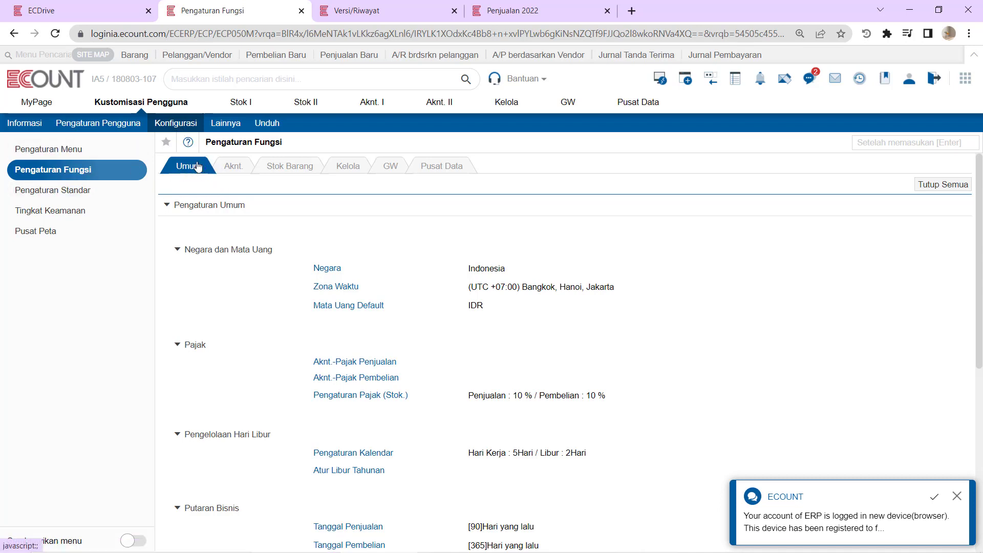
scroll(258, 249, "down", 6)
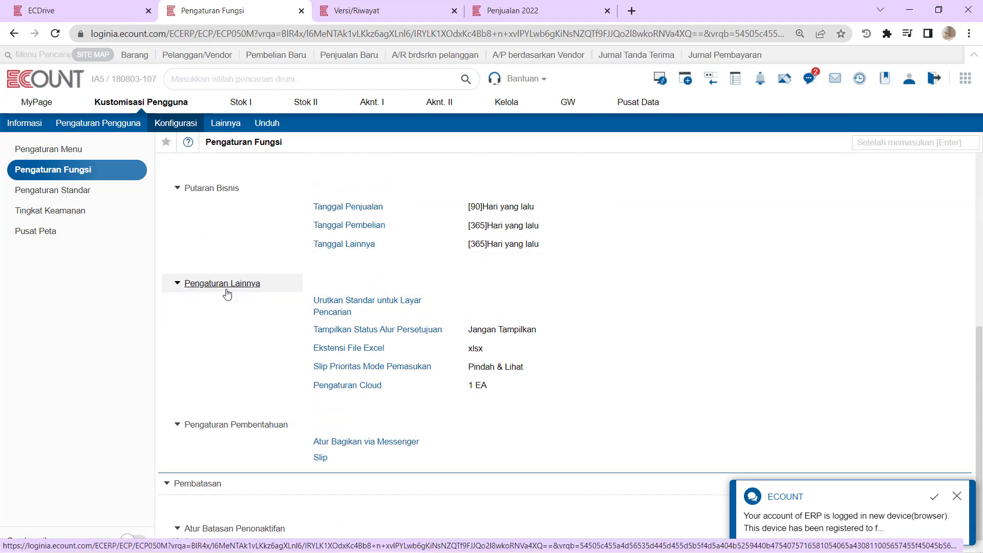
left_click(338, 387)
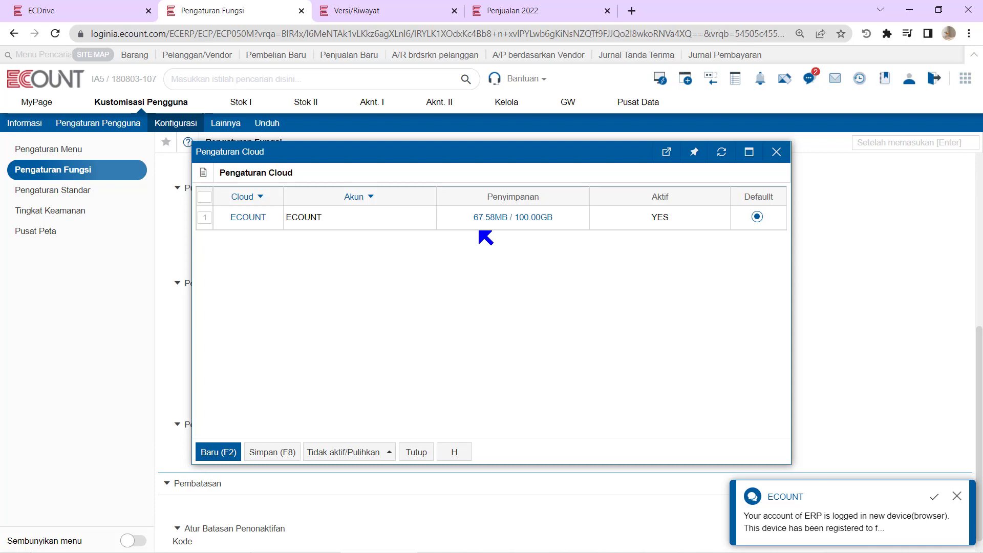
left_click(776, 152)
left_click(535, 81)
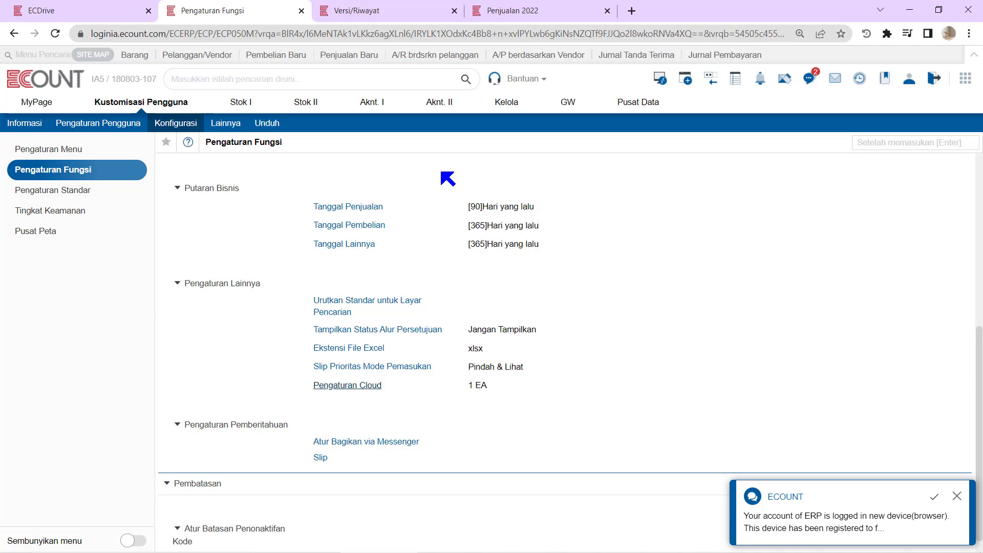
Return to ECDrive and create a new folder named "tes" in Drive Saya.
left_click(128, 12)
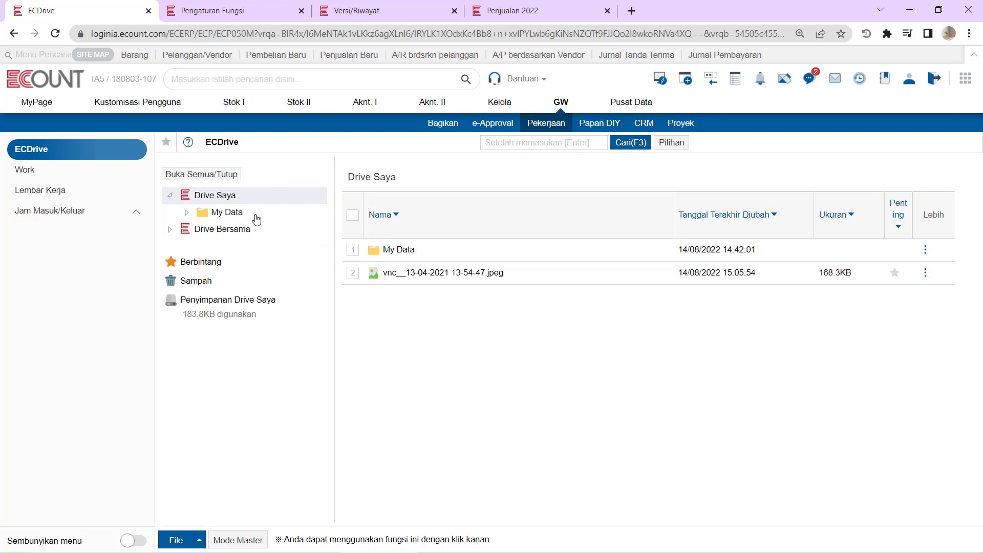
left_click(538, 82)
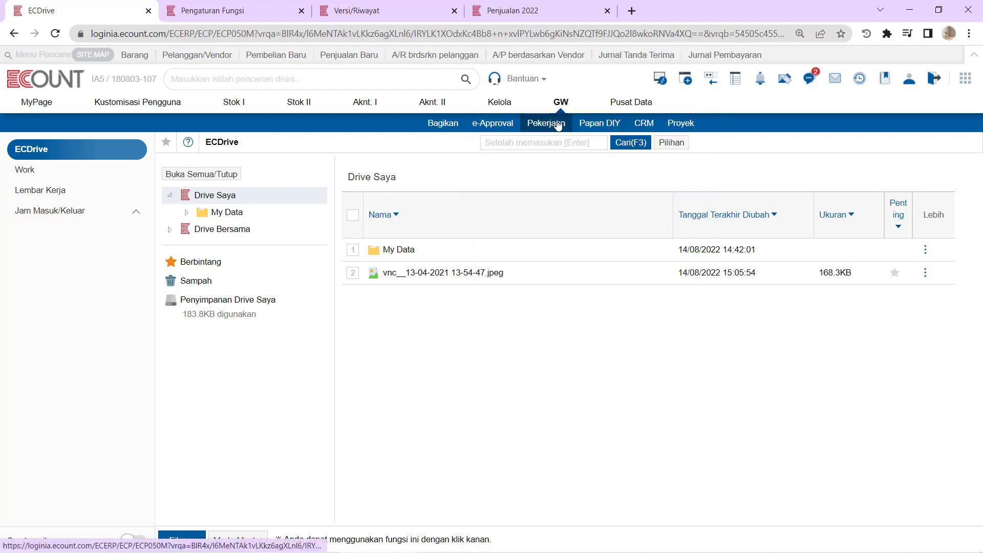
mouse_move(93, 159)
right_click(252, 196)
left_click(219, 215)
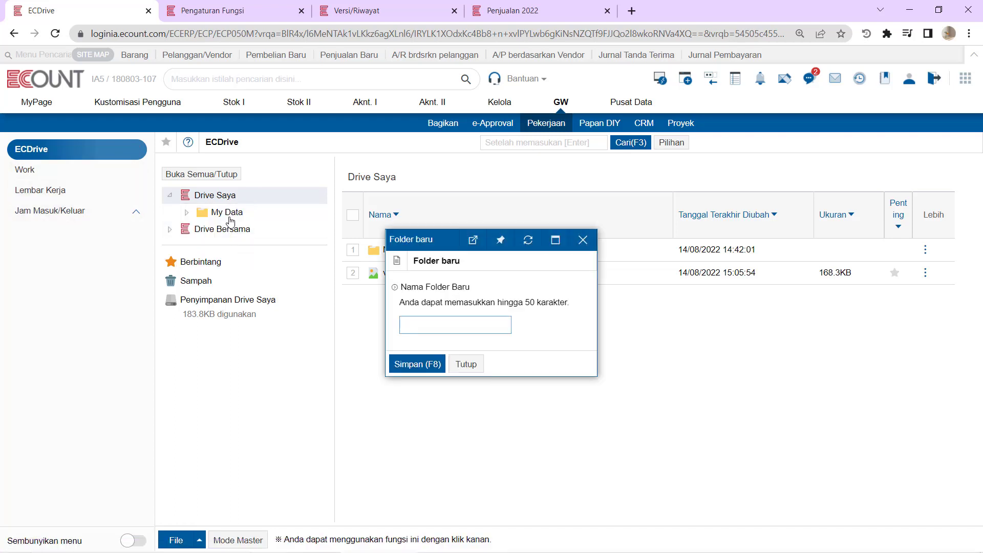
type("tes")
left_click(398, 364)
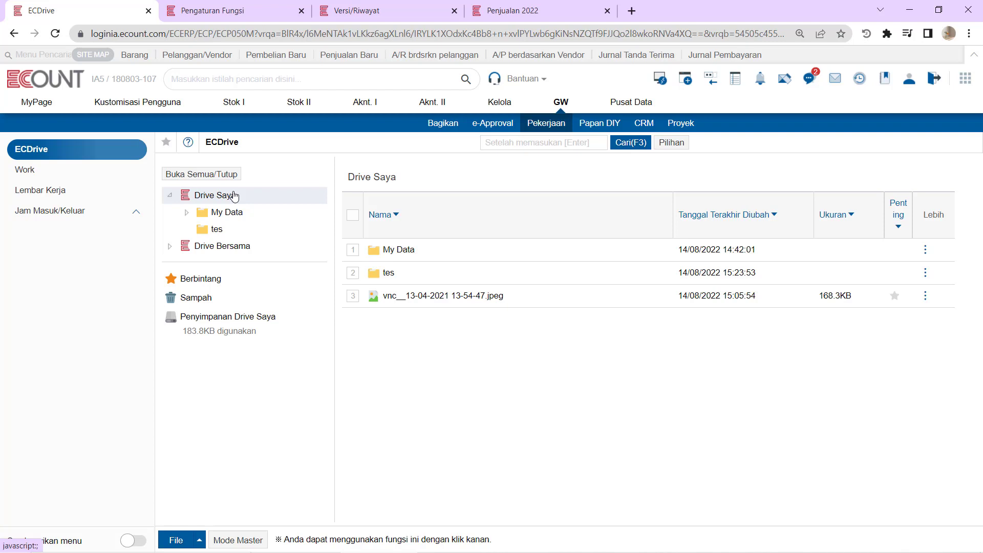
right_click(224, 217)
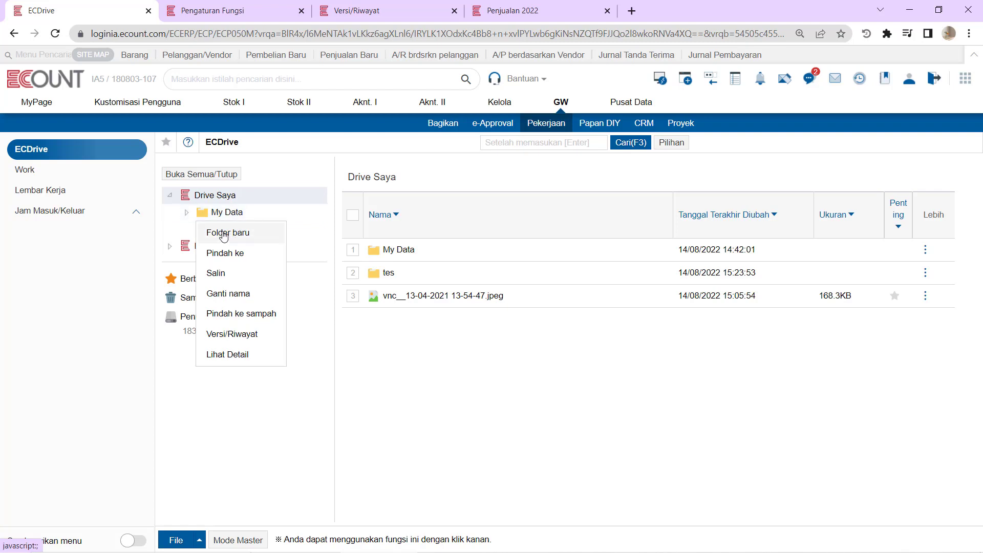
left_click(361, 322)
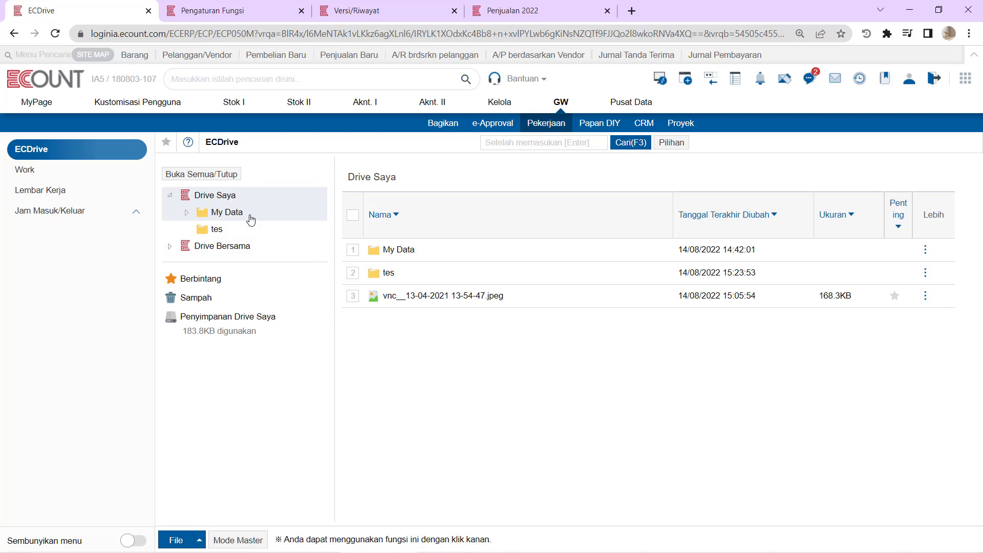
Upload the LOGO image from the Desktop's LOGO folder into the tes folder.
left_click(217, 232)
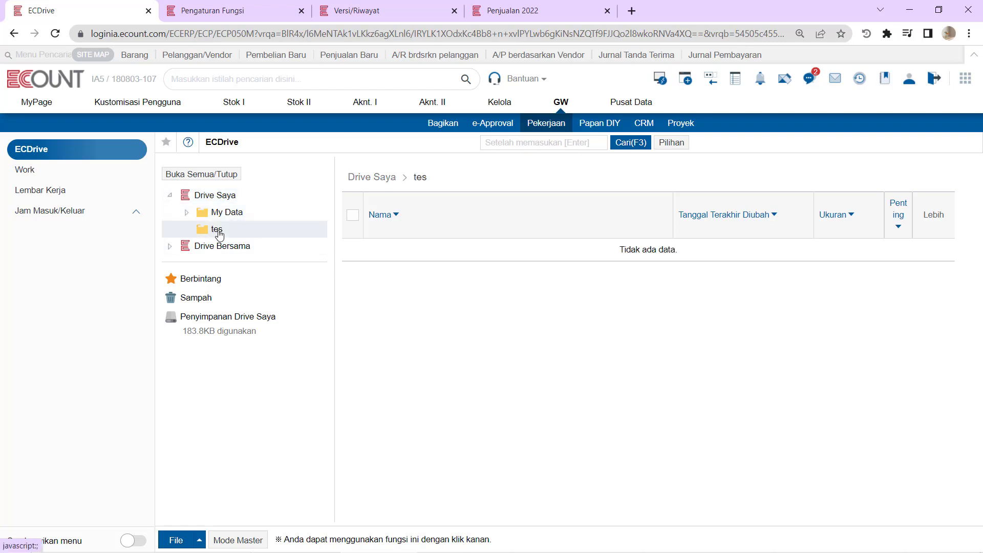
left_click(176, 540)
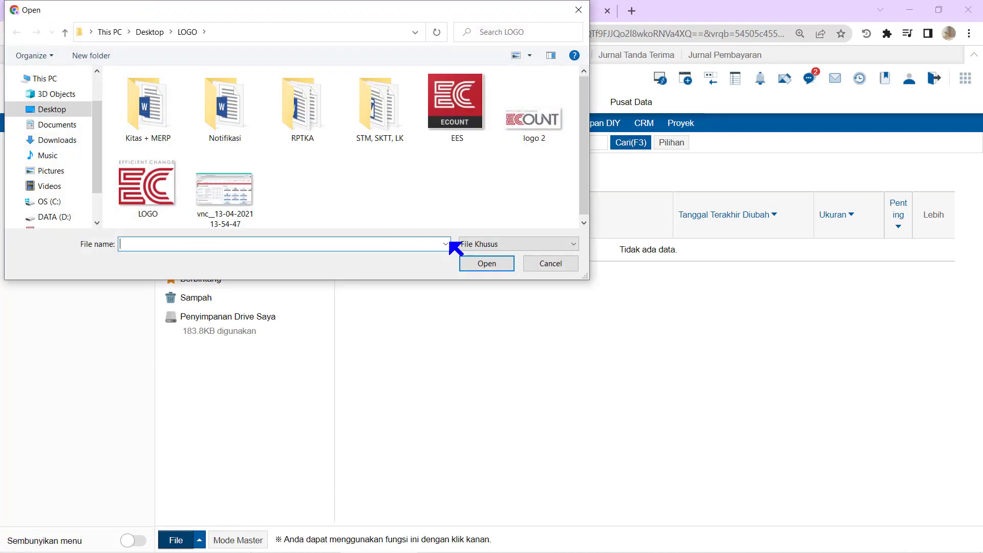
left_click(149, 184)
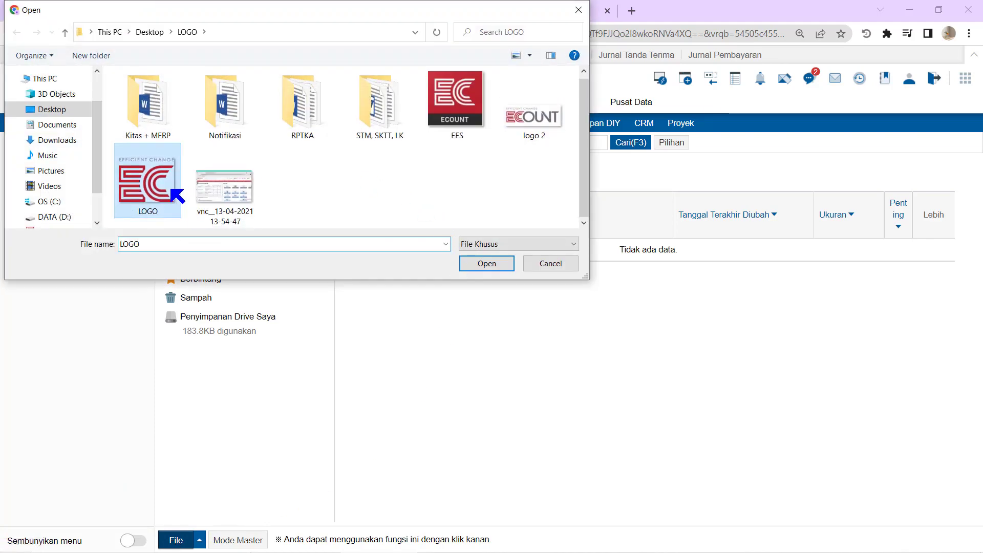
left_click(475, 264)
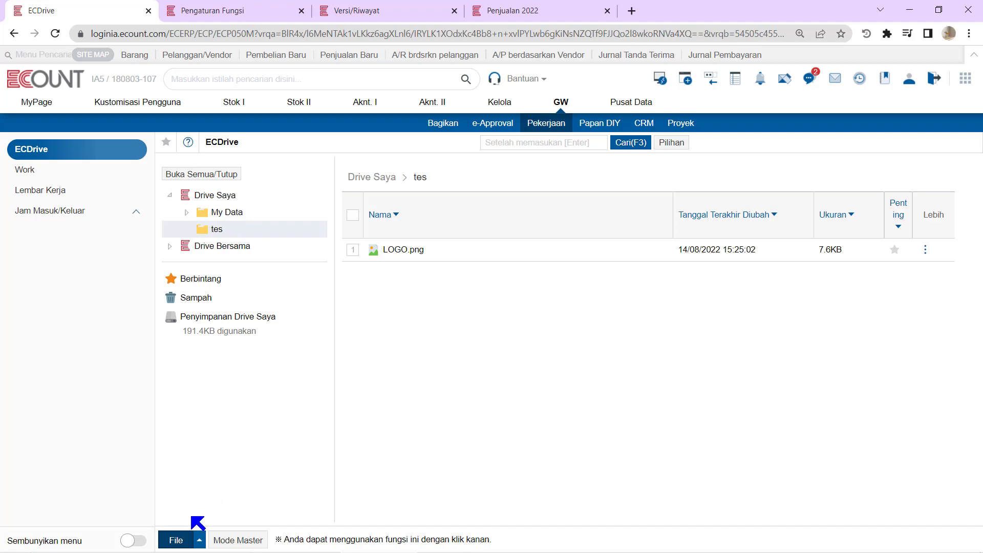
Upload the entire Task folder from the Desktop into the tes folder and open the uploaded folder.
mouse_move(187, 542)
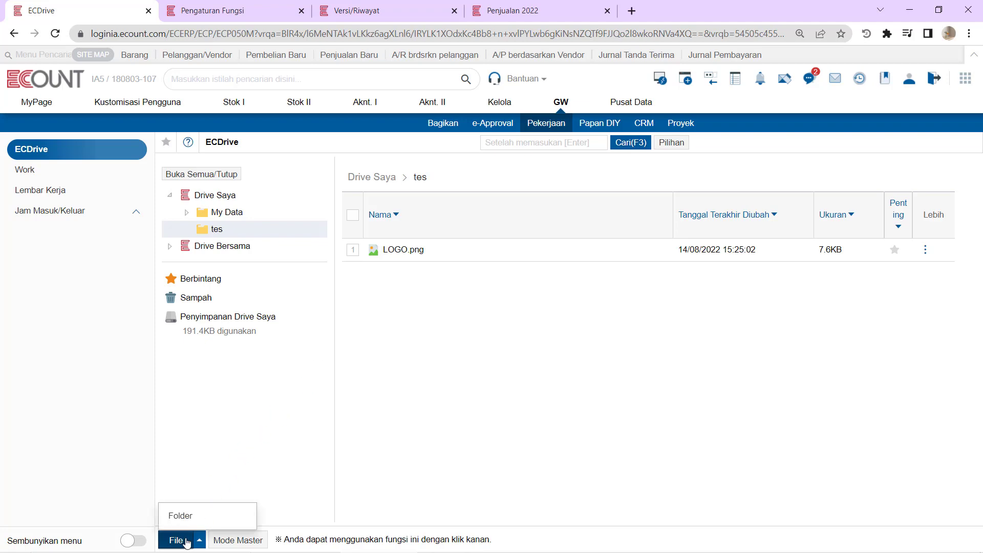
left_click(204, 517)
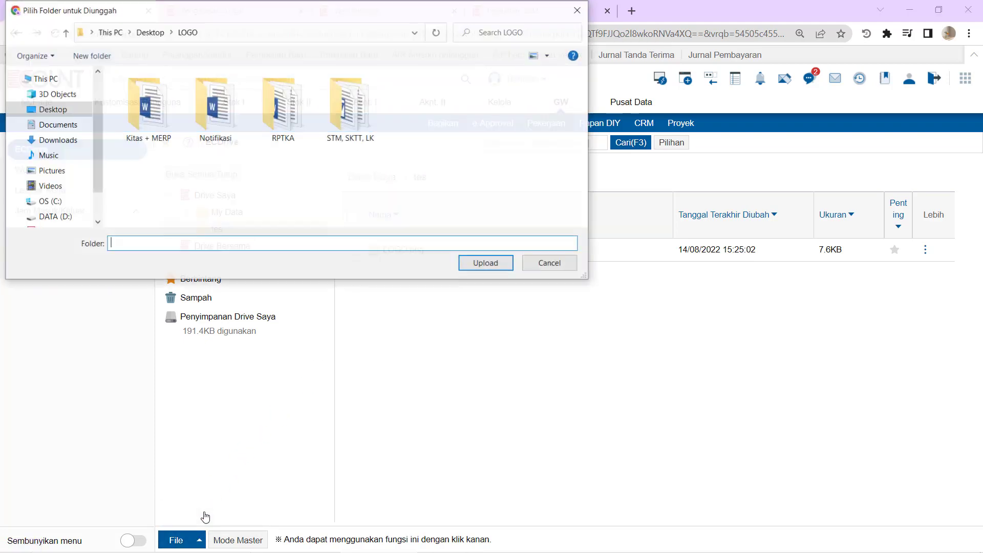
left_click(151, 33)
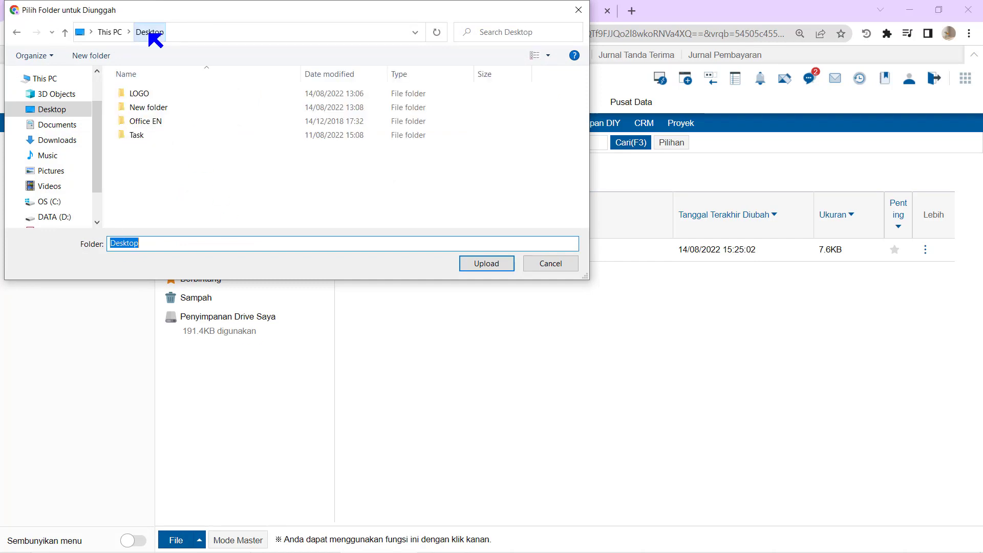
left_click(153, 137)
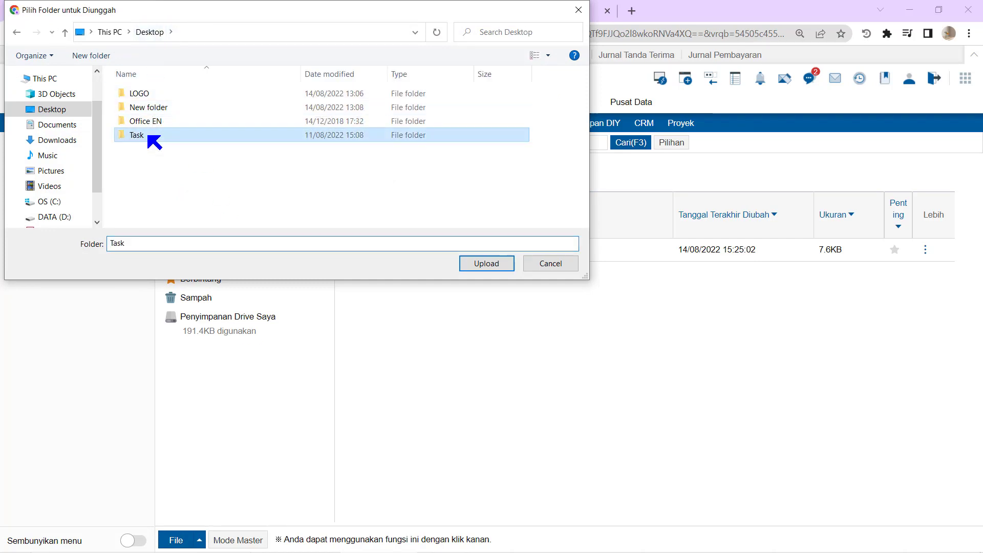
left_click(493, 266)
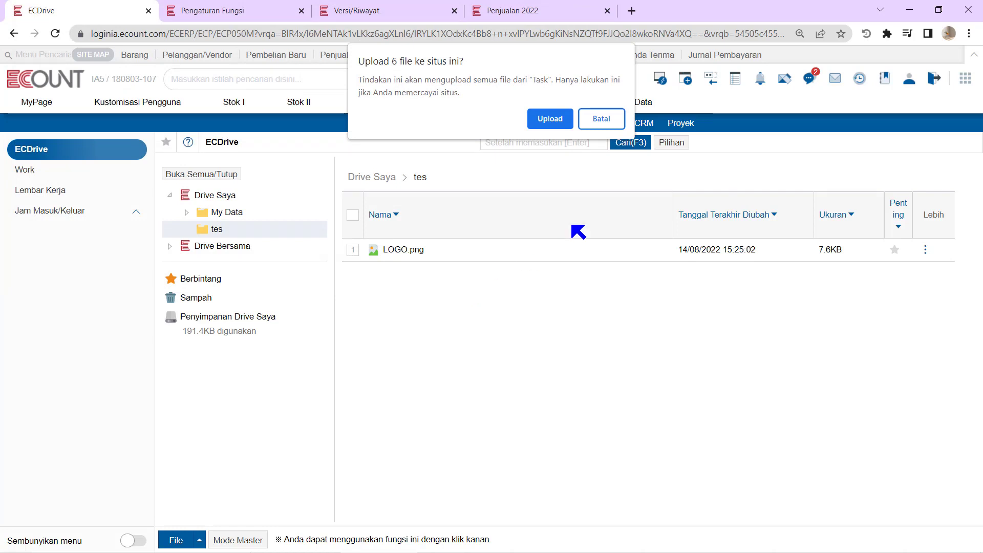
left_click(562, 120)
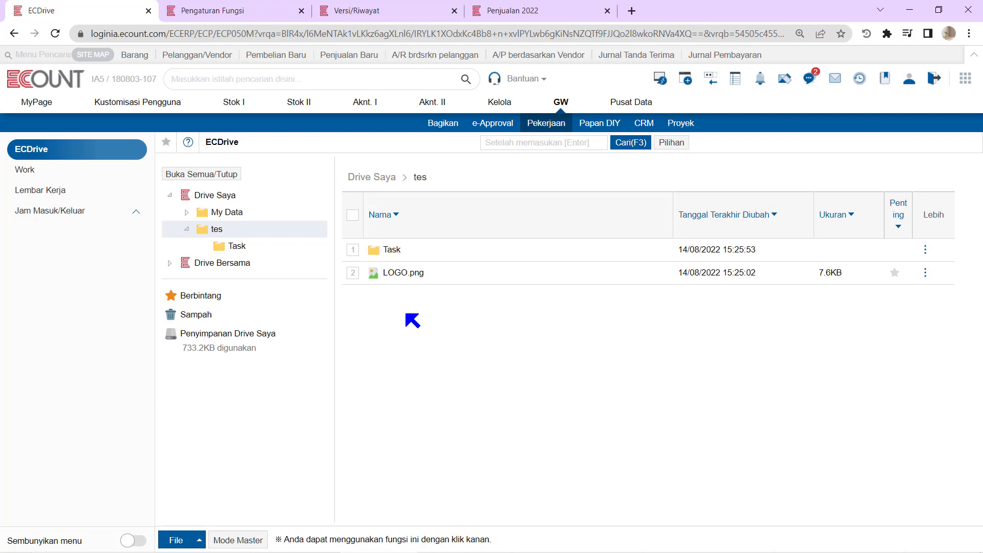
double_click(424, 250)
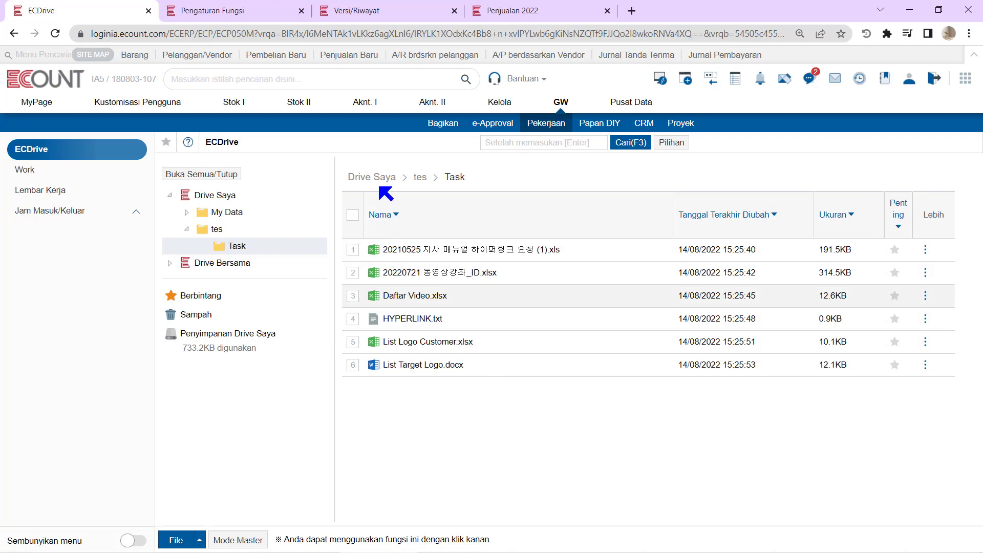
Create a new shared drive named "54" under Drive Bersama.
left_click(233, 196)
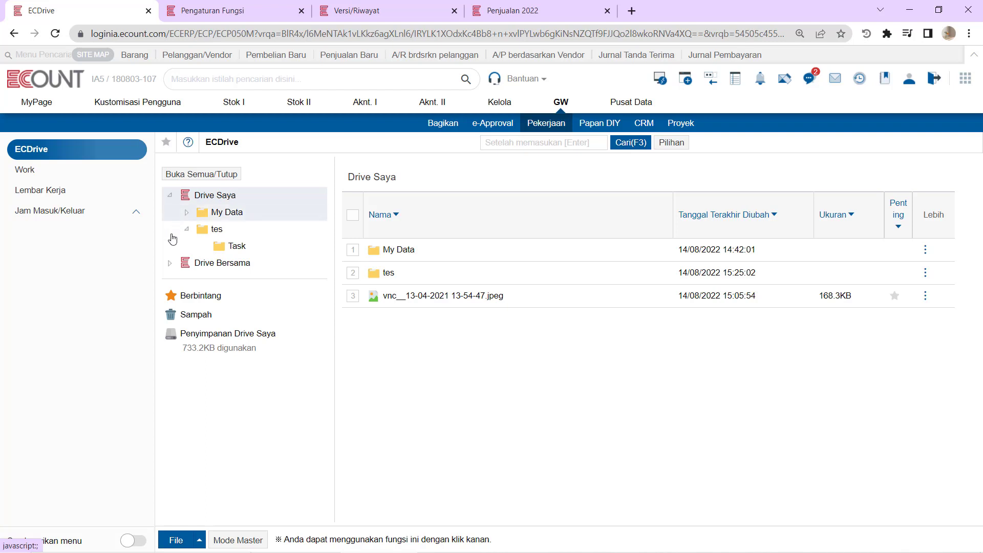
left_click(209, 264)
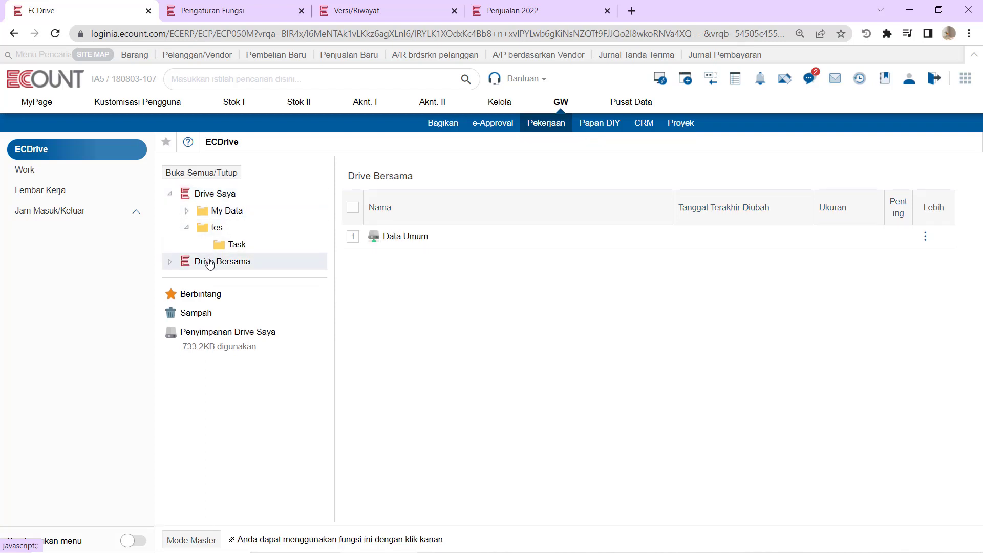
right_click(210, 263)
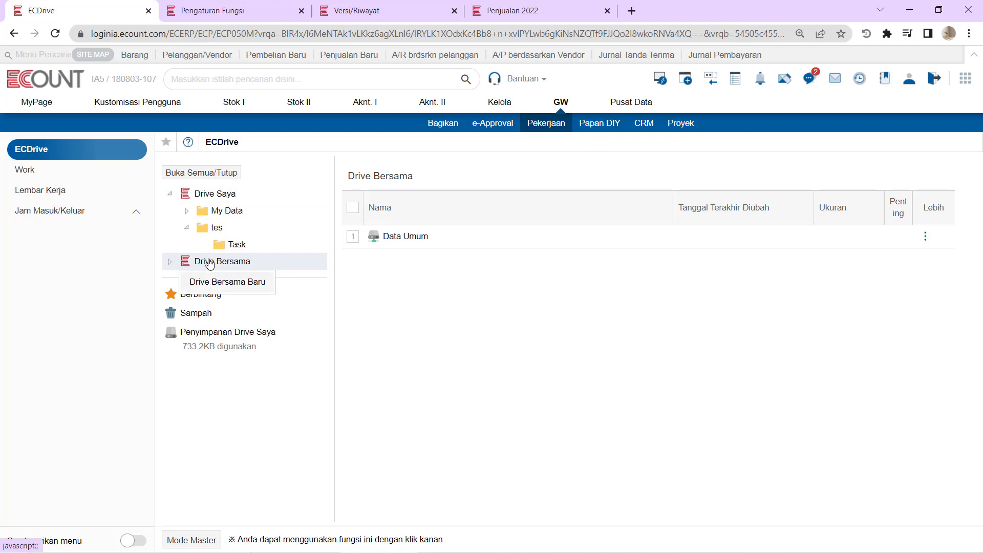
left_click(229, 283)
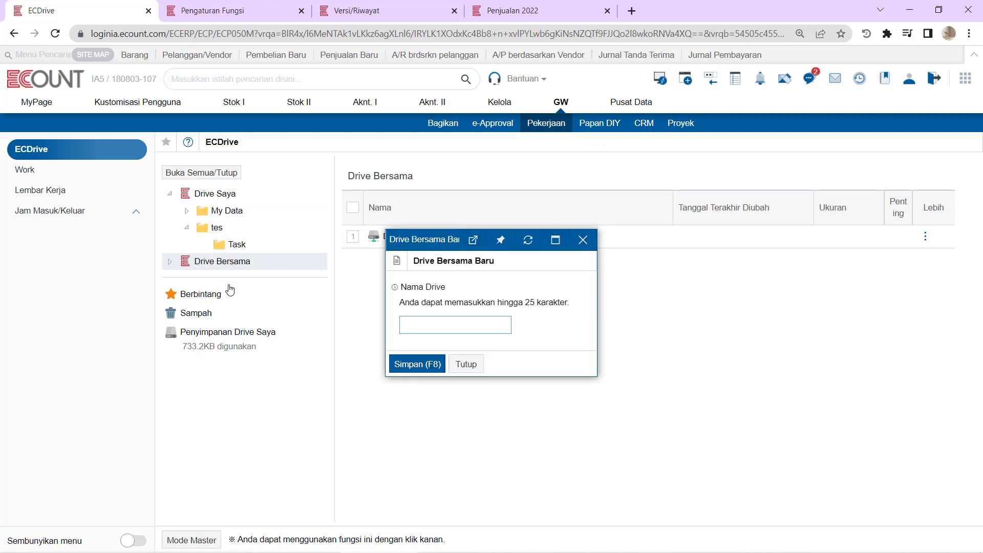
type("54")
left_click(393, 364)
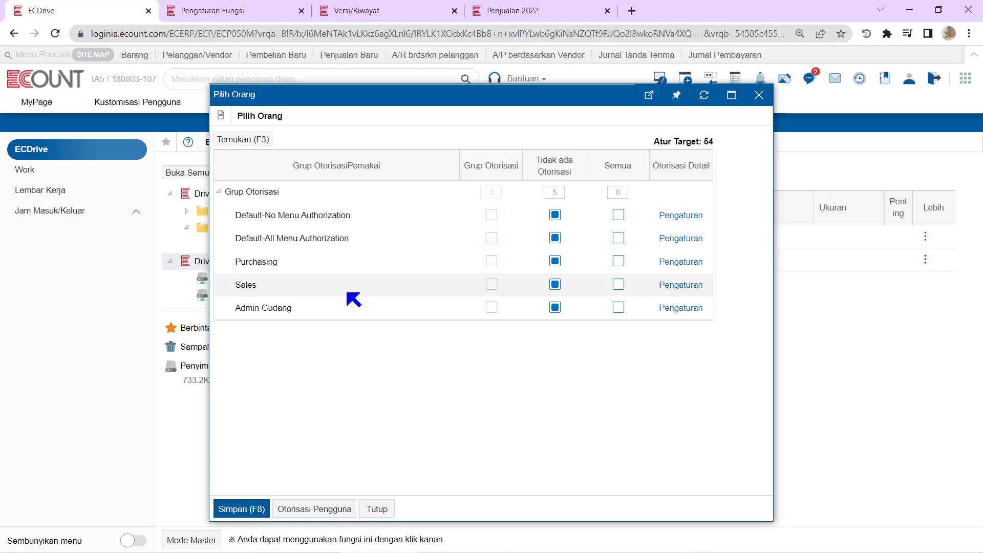
Grant the Purchasing group full authorization (Semua) on shared drive 54, applying the change to its detailed authorizations too.
left_click(618, 261)
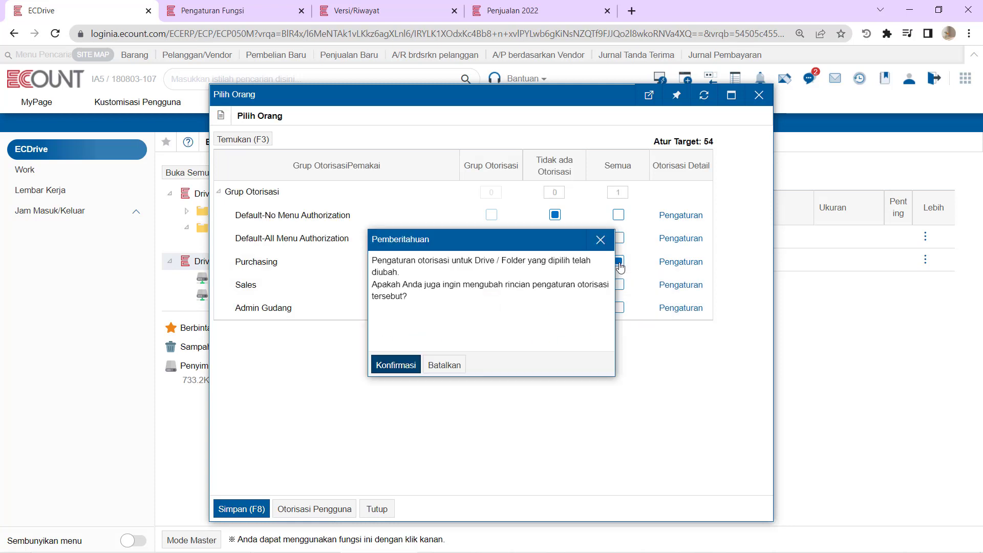
left_click(399, 362)
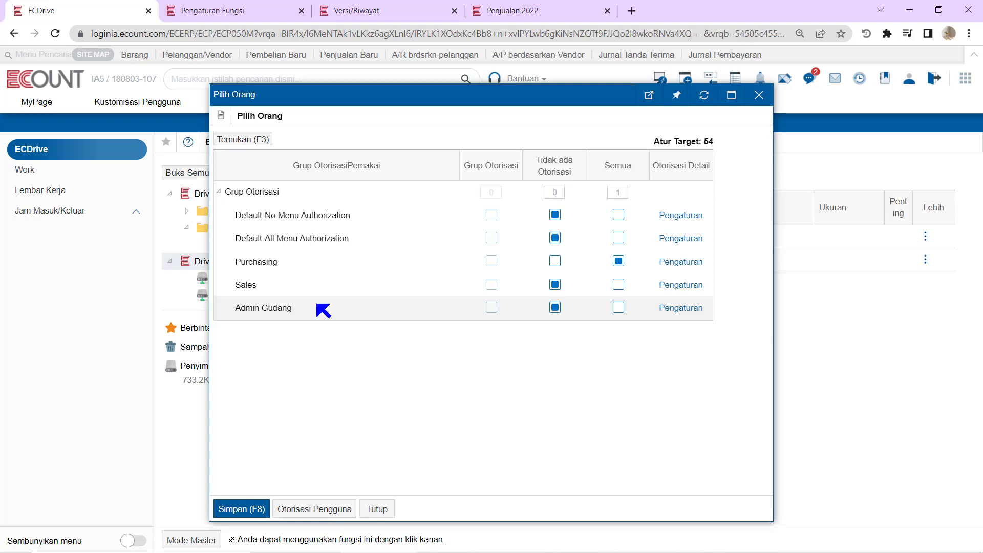
Give the first listed user individual full authorization (Semua) on drive 54 with all functions allowed, and save the drive's authorizations.
left_click(314, 509)
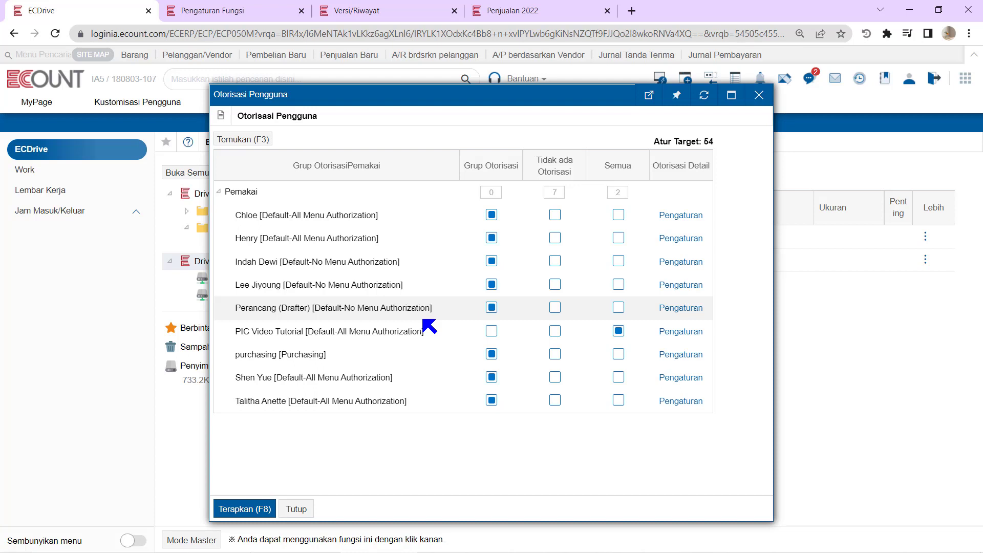
left_click(618, 215)
left_click(400, 363)
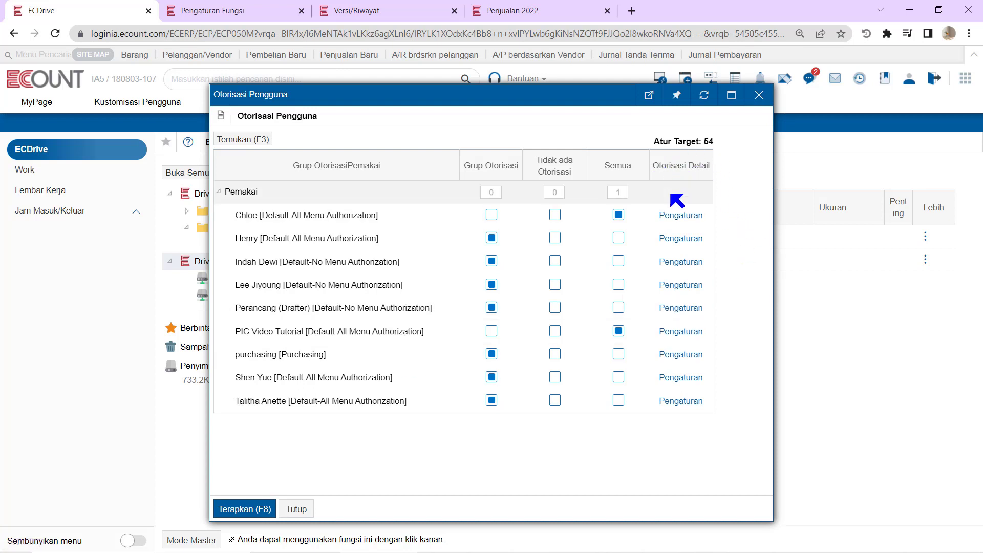
left_click(681, 215)
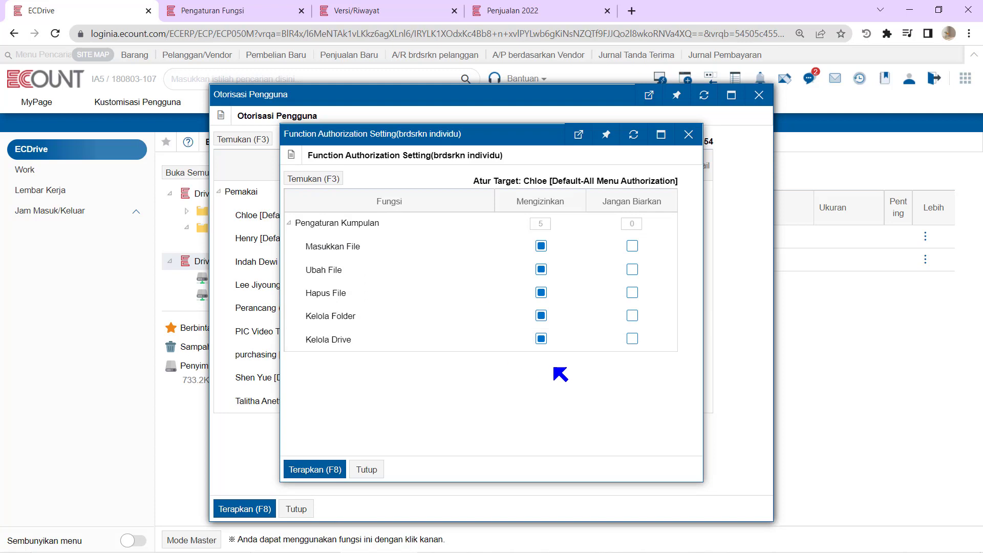
left_click(332, 469)
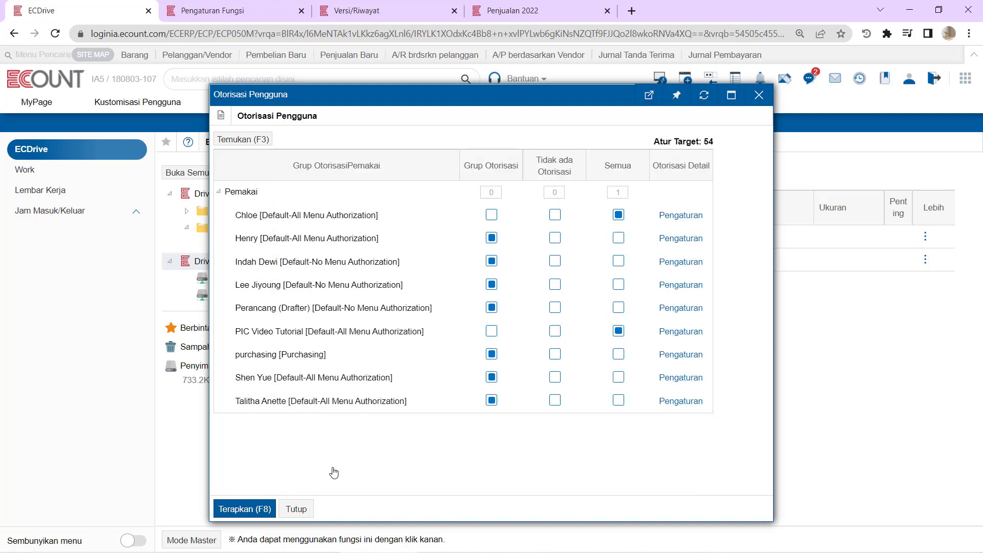
left_click(241, 509)
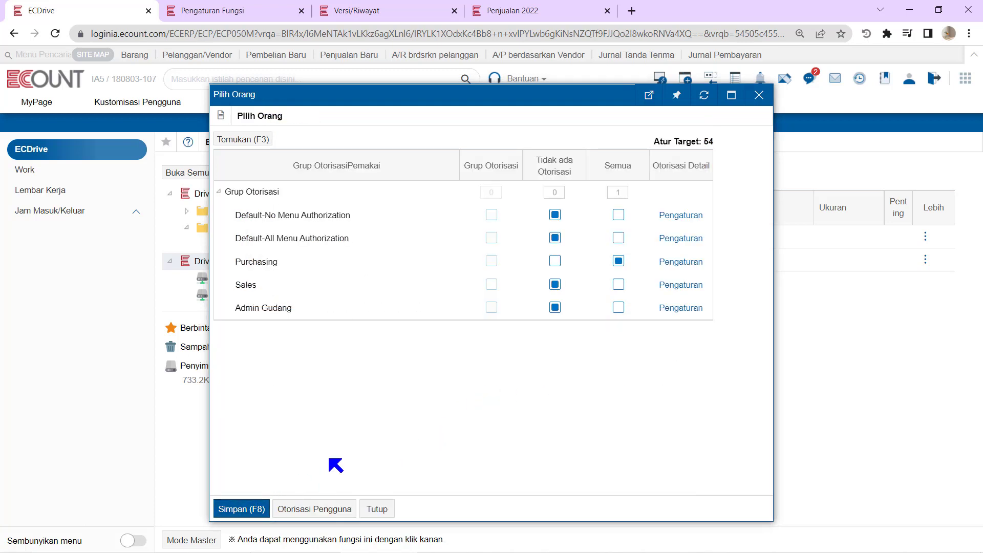
left_click(256, 508)
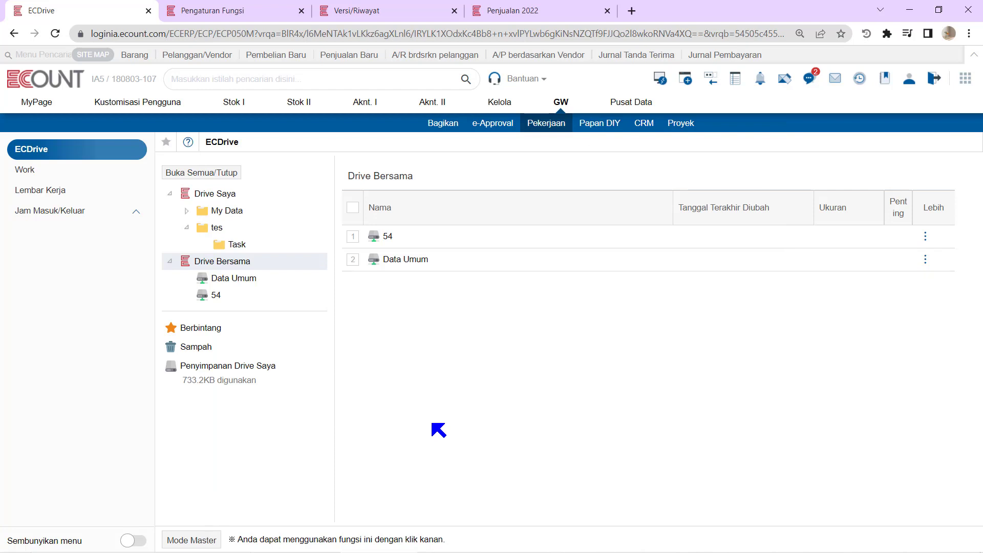
Review the user authorization settings (Pengaturan Pengguna) of shared drive 54 and close them without changes.
left_click(925, 236)
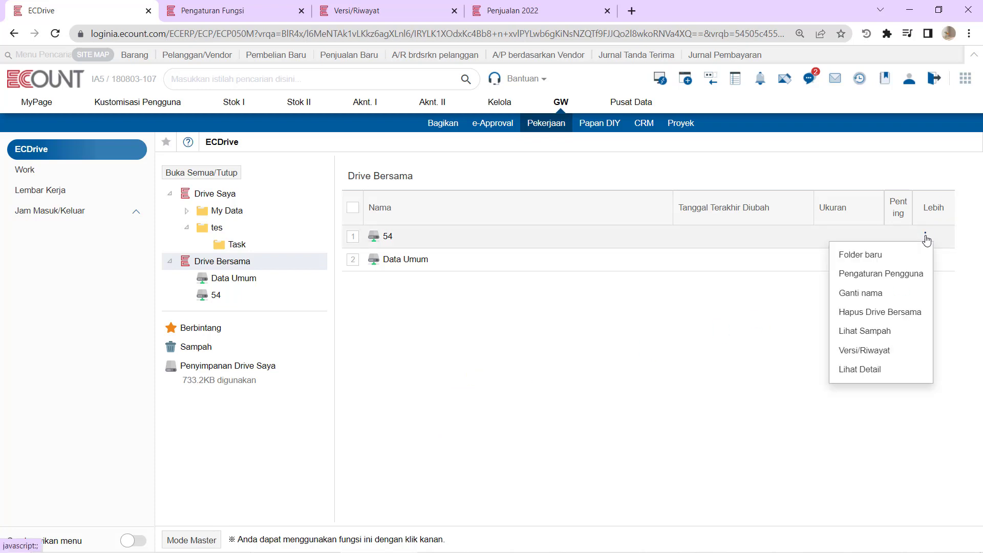
left_click(893, 274)
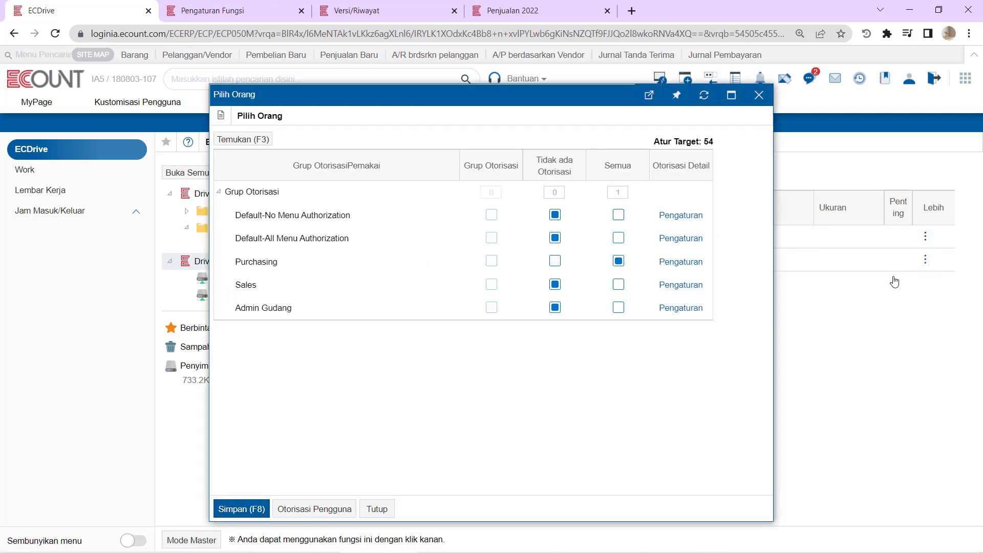
left_click(758, 95)
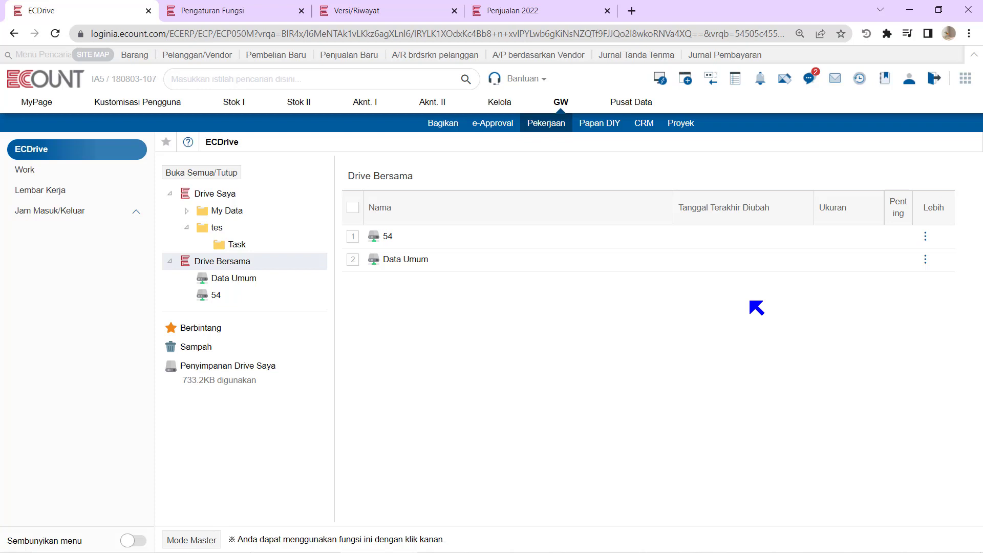
Create a new folder named "tes2" in the Data Umum shared drive.
left_click(251, 293)
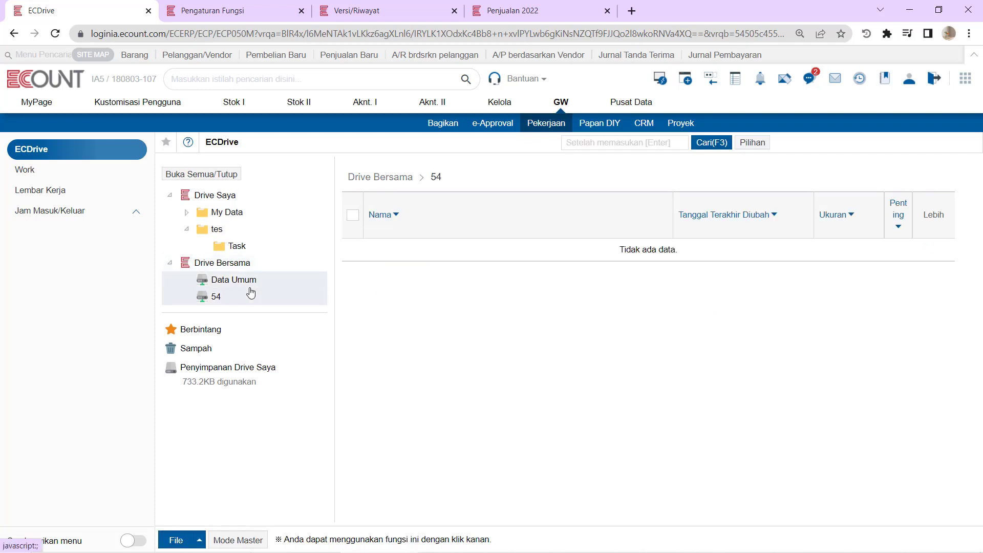
right_click(250, 293)
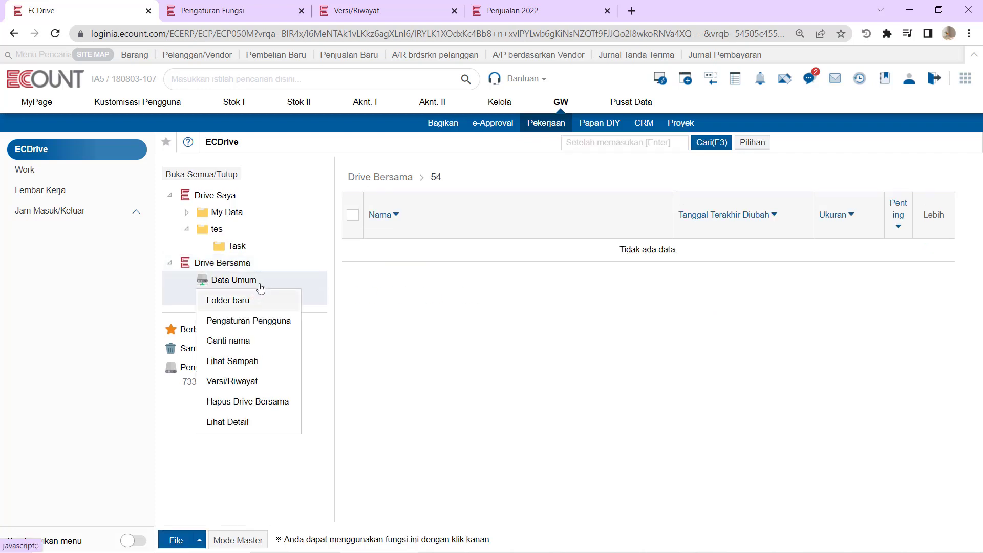
left_click(262, 302)
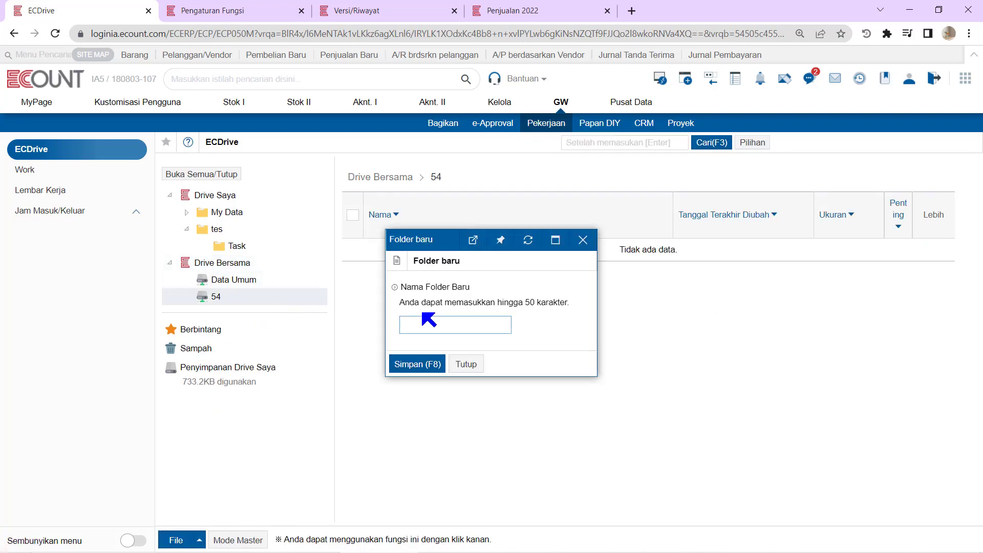
type("tes2")
left_click(431, 364)
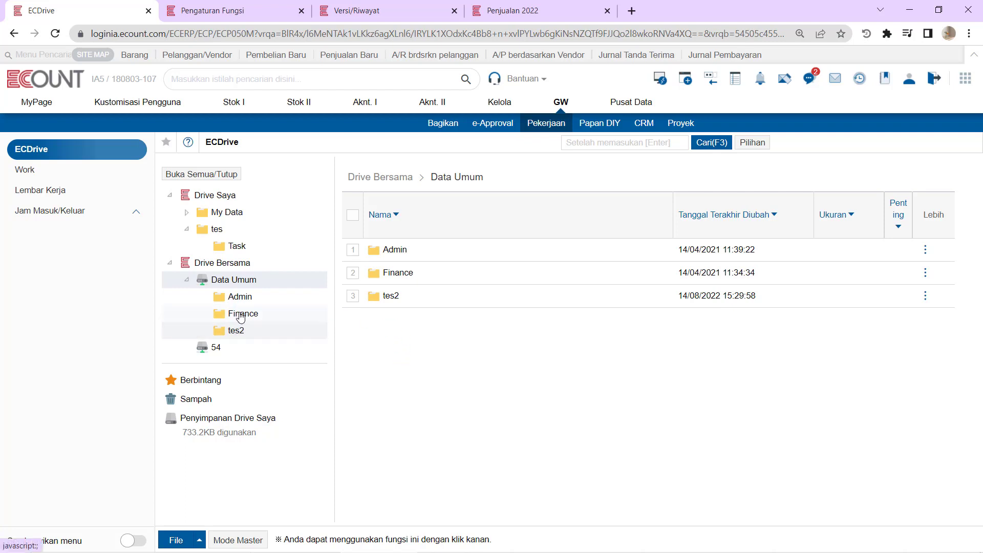
Upload the Daftar Video file from the Desktop's Task folder to shared drive 54.
left_click(217, 350)
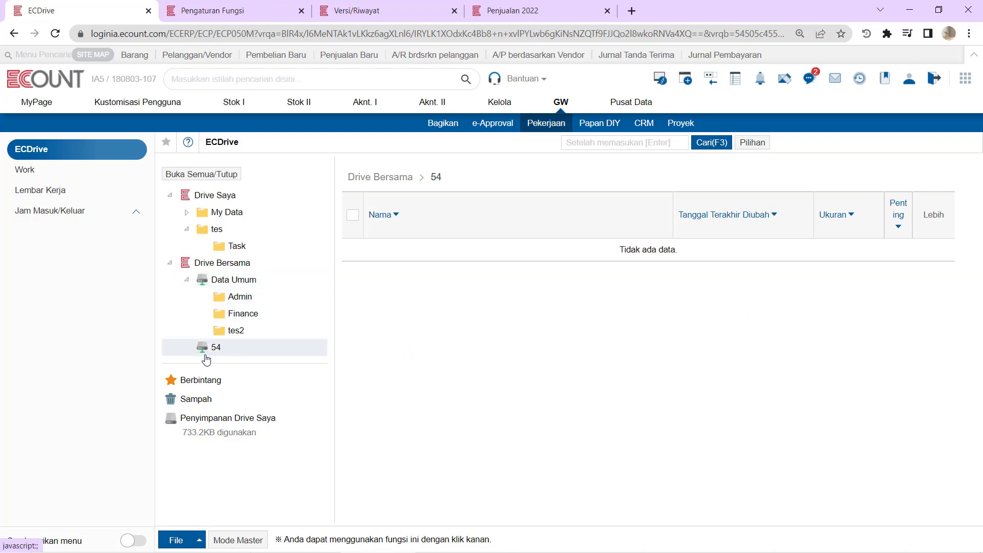
left_click(177, 540)
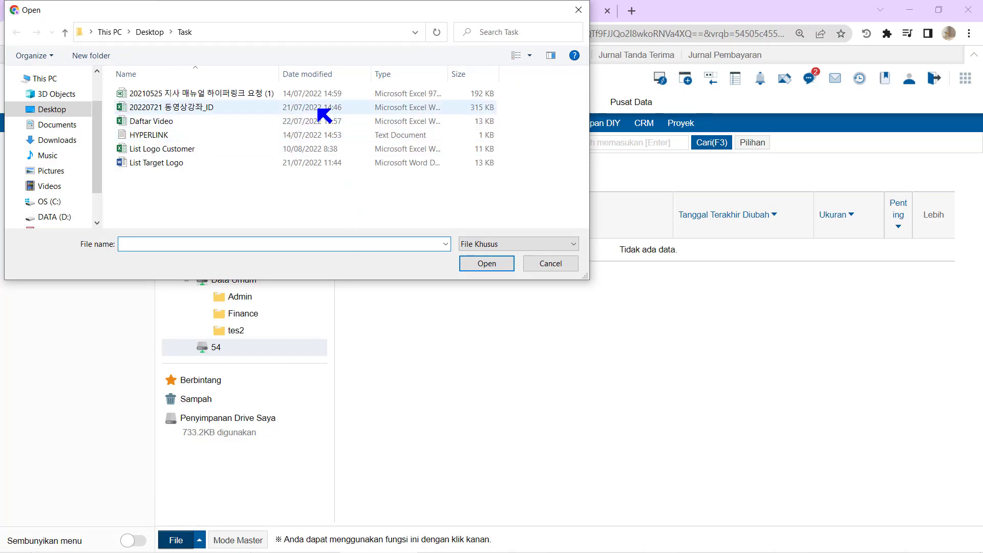
left_click(321, 122)
left_click(486, 263)
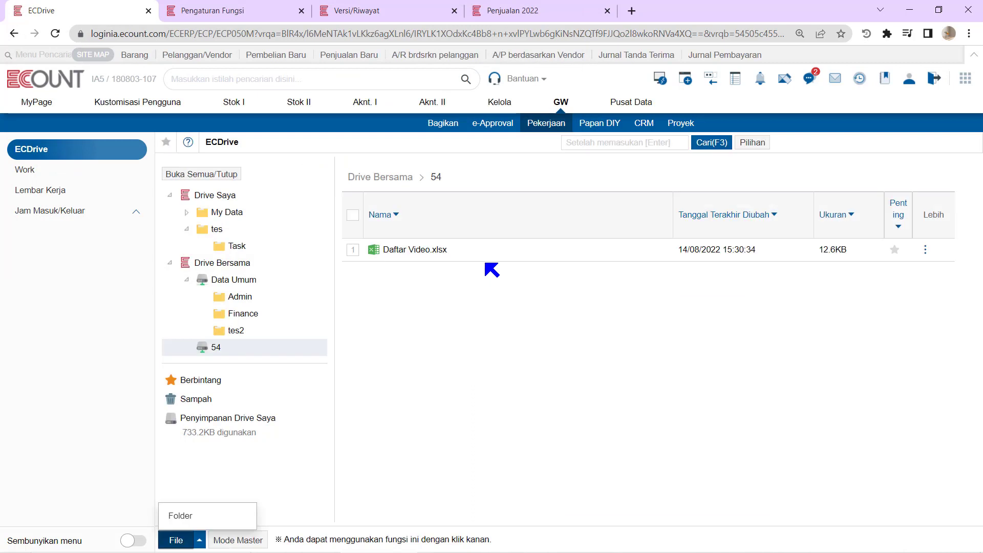
left_click(197, 540)
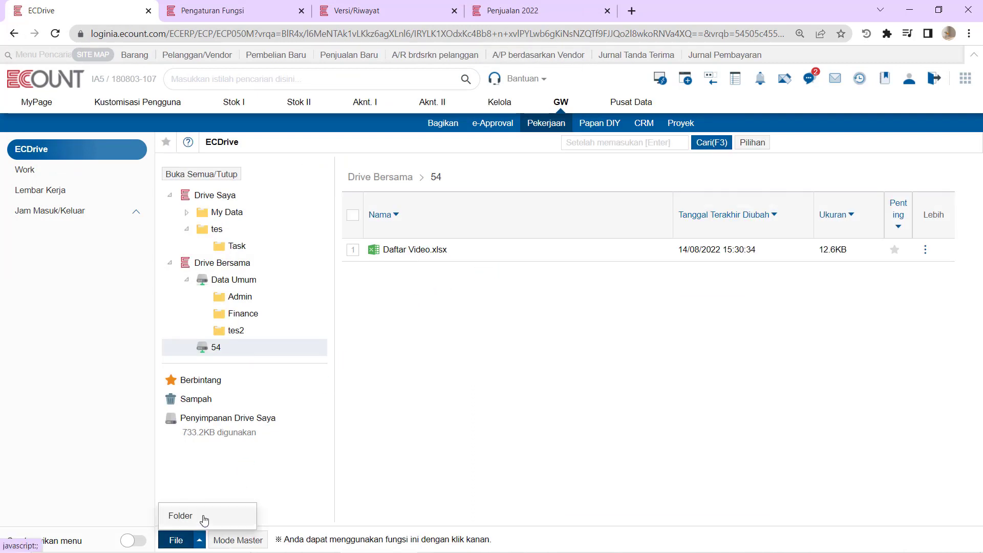
left_click(204, 520)
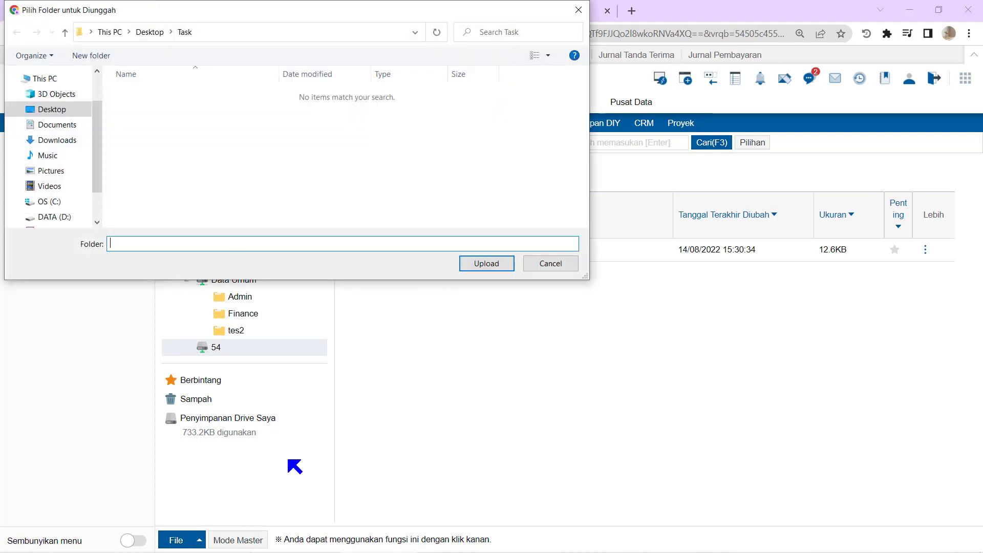
left_click(151, 33)
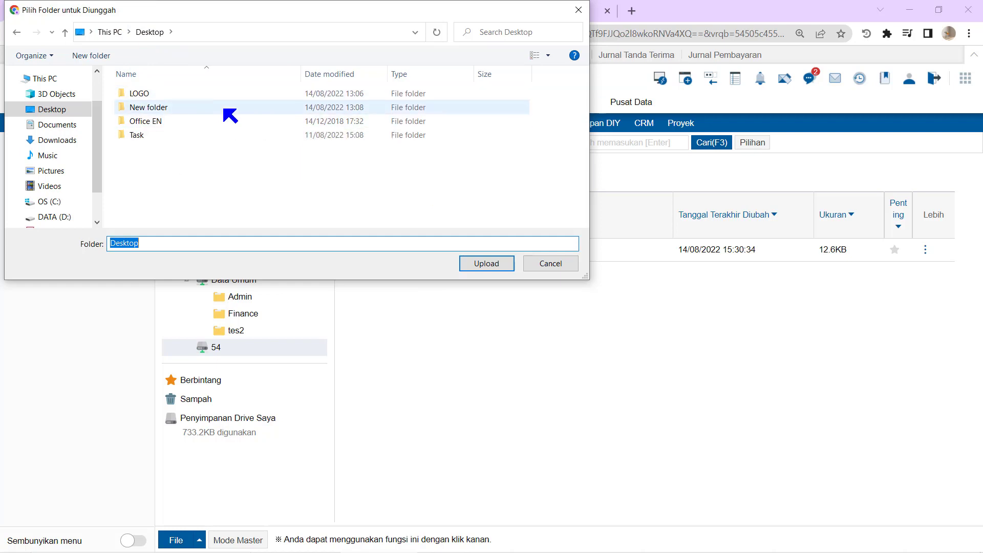
left_click(561, 263)
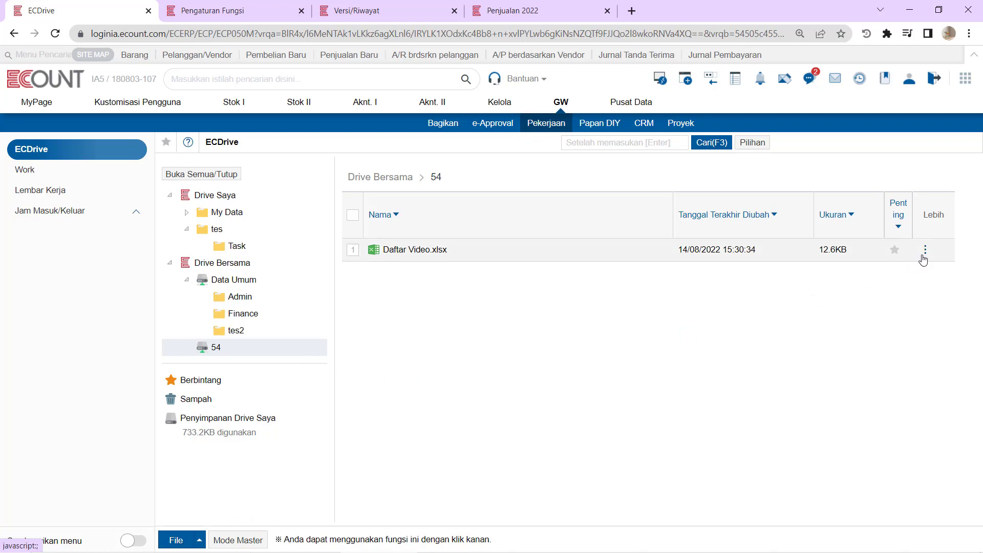
Examine the actions available for Daftar Video.xlsx in shared drive 54, such as moving, copying, downloading and version history.
left_click(925, 251)
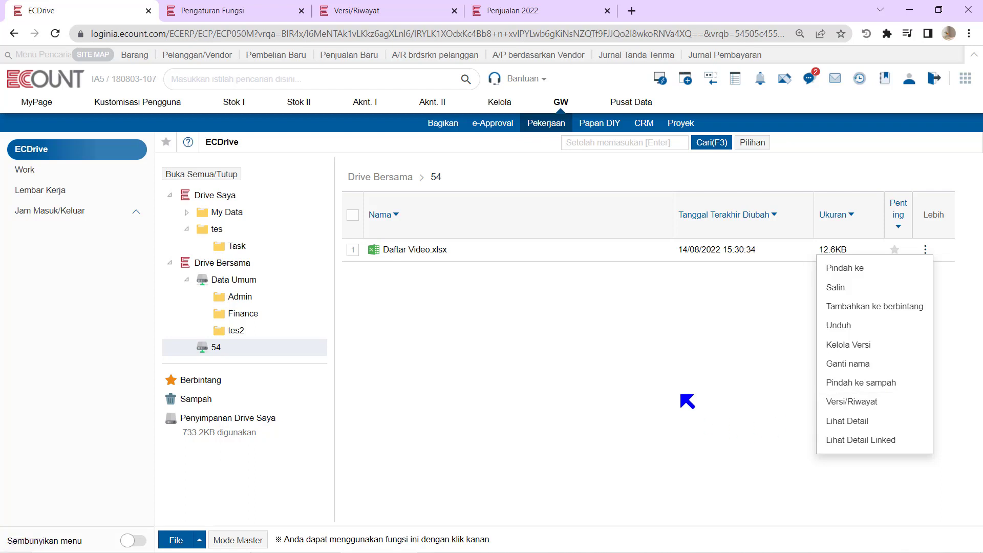
left_click(681, 394)
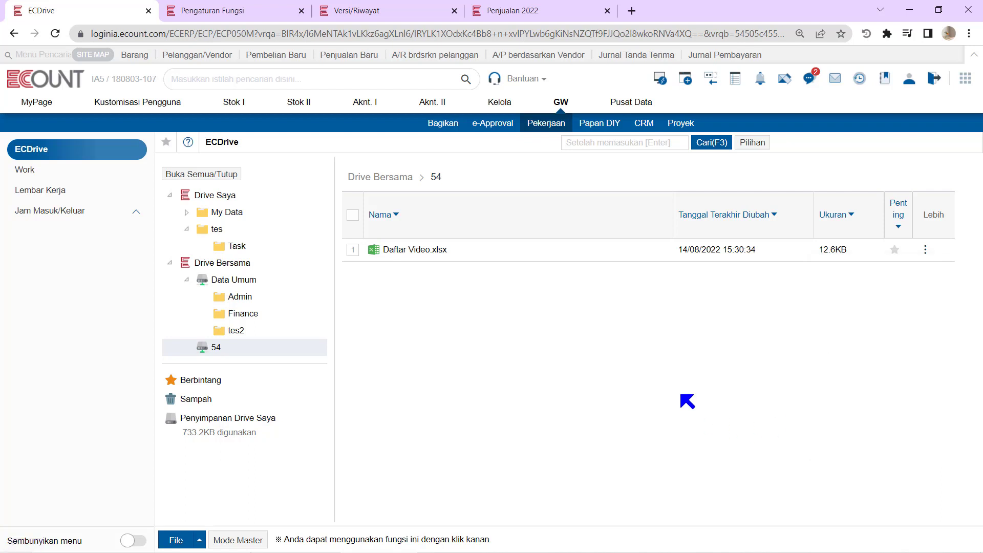
left_click(924, 251)
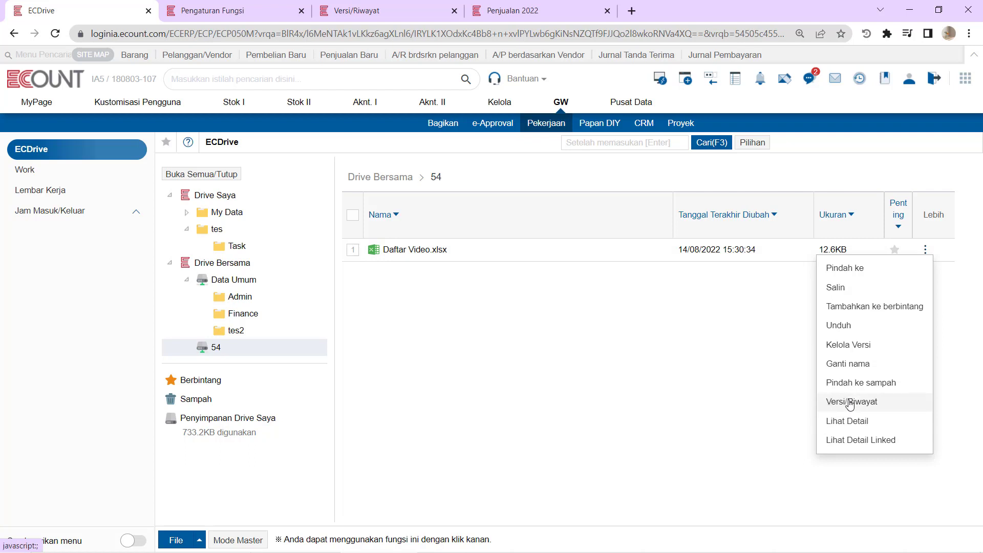
left_click(728, 366)
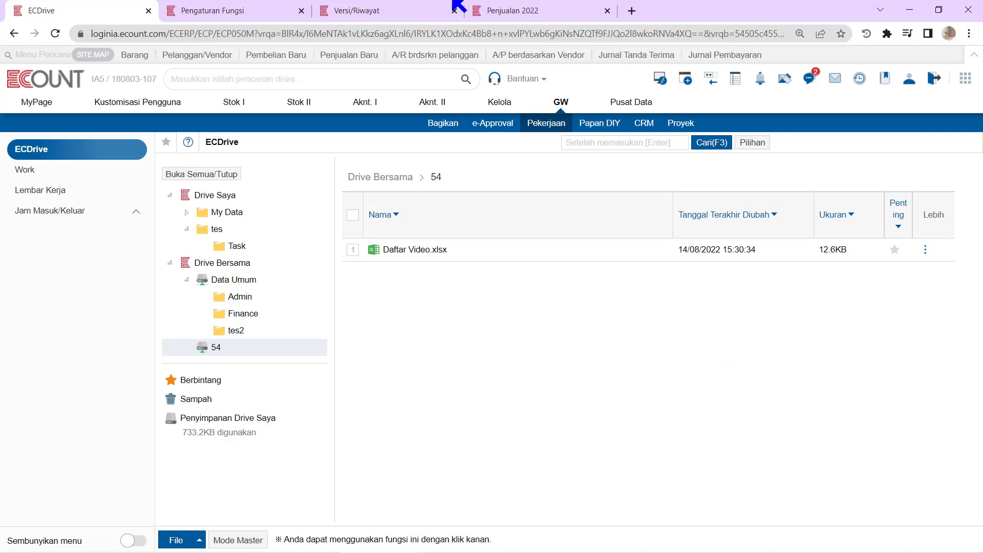
Review the updated file history in Riwayat File and the user list in Pendaftaran Pengguna.
left_click(399, 9)
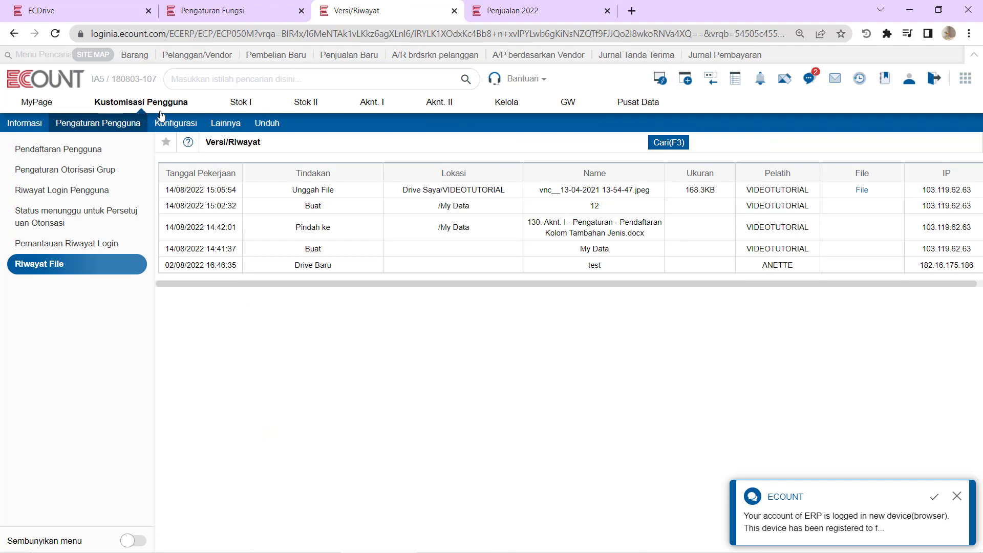
left_click(110, 128)
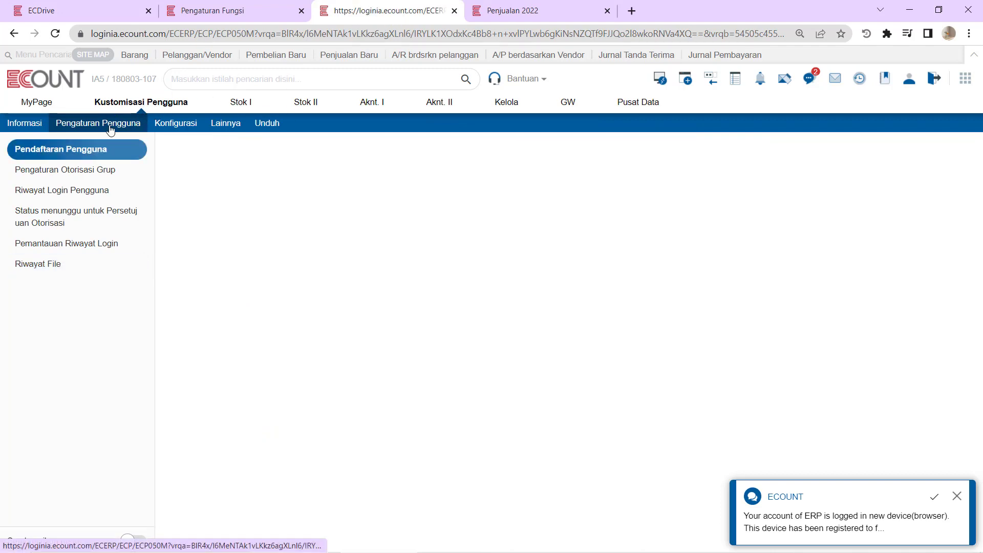
left_click(62, 271)
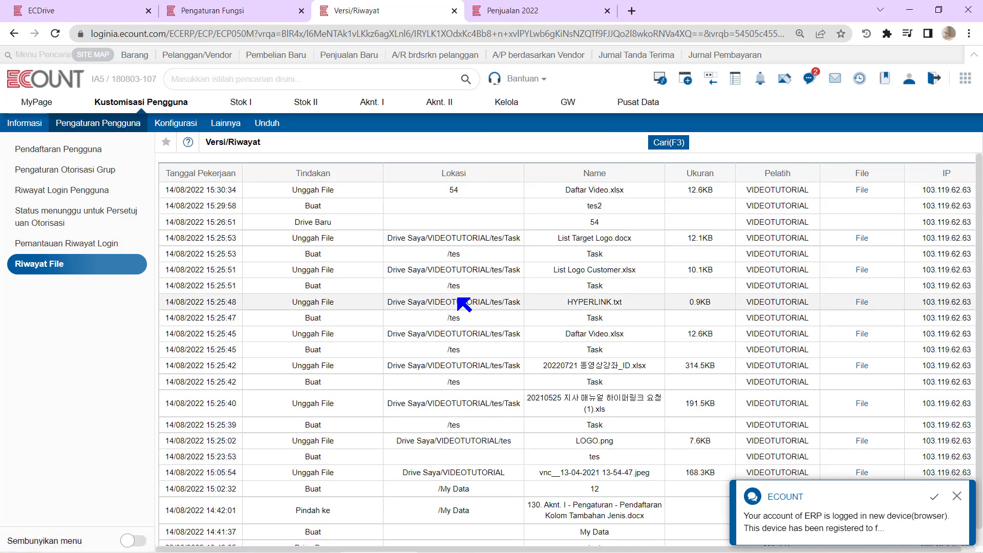
left_click(89, 154)
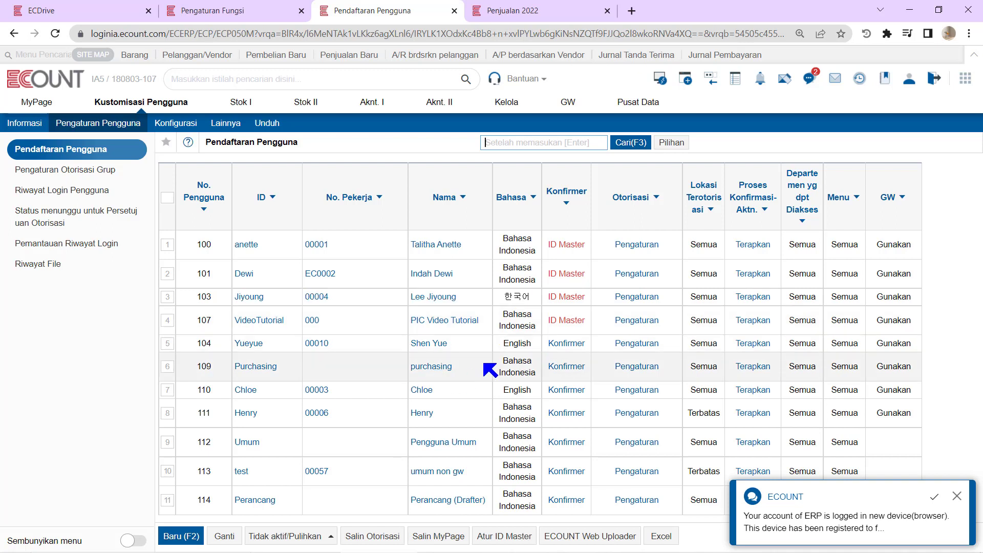
left_click(580, 10)
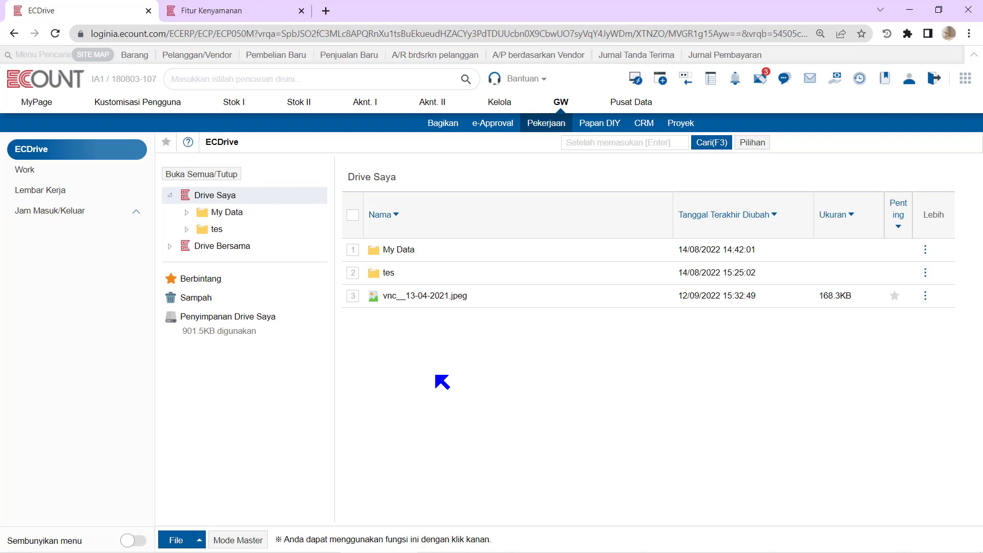
View the Fitur Kenyamanan download page for Ecount ECDrive Agent and launch the installed ECDrive Agent program.
left_click(246, 10)
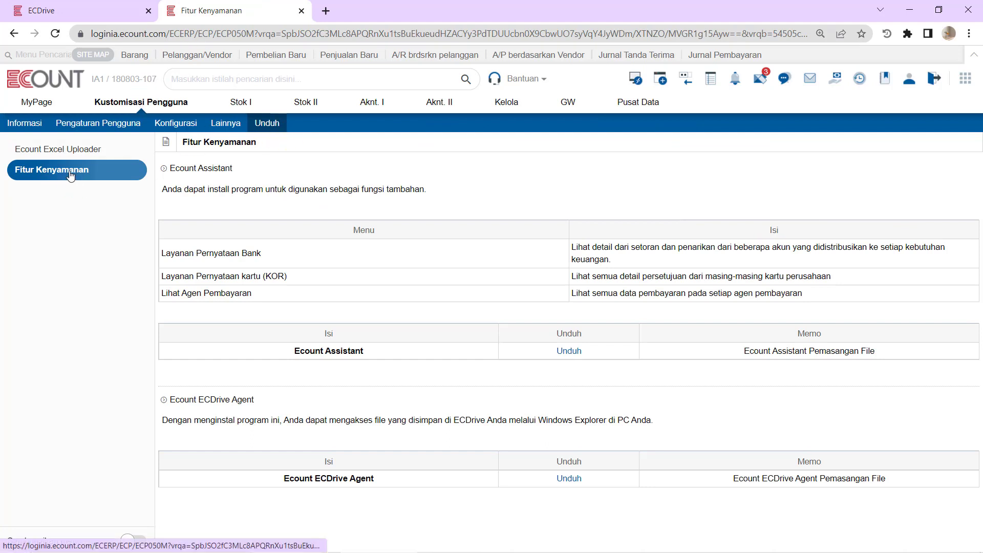
mouse_move(72, 177)
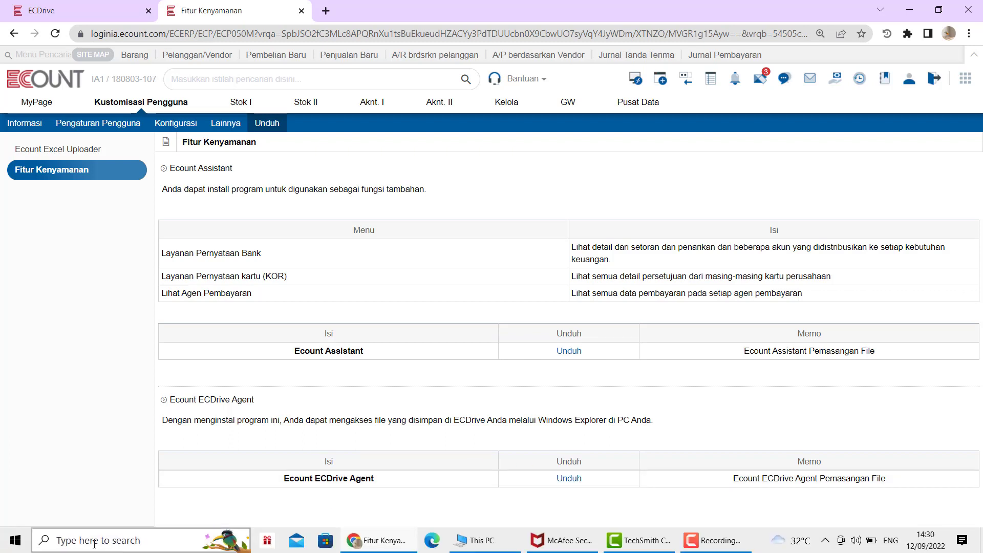
left_click(54, 540)
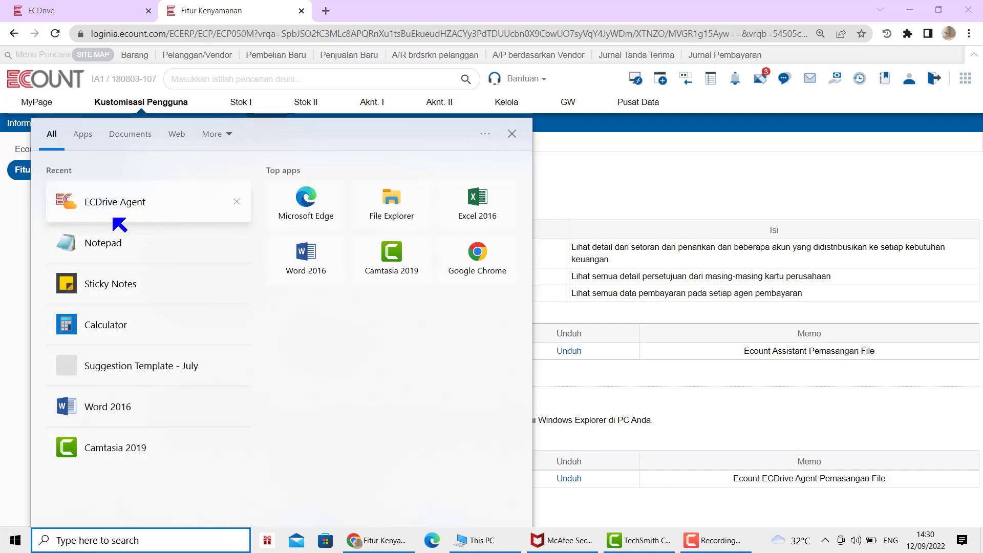
left_click(128, 206)
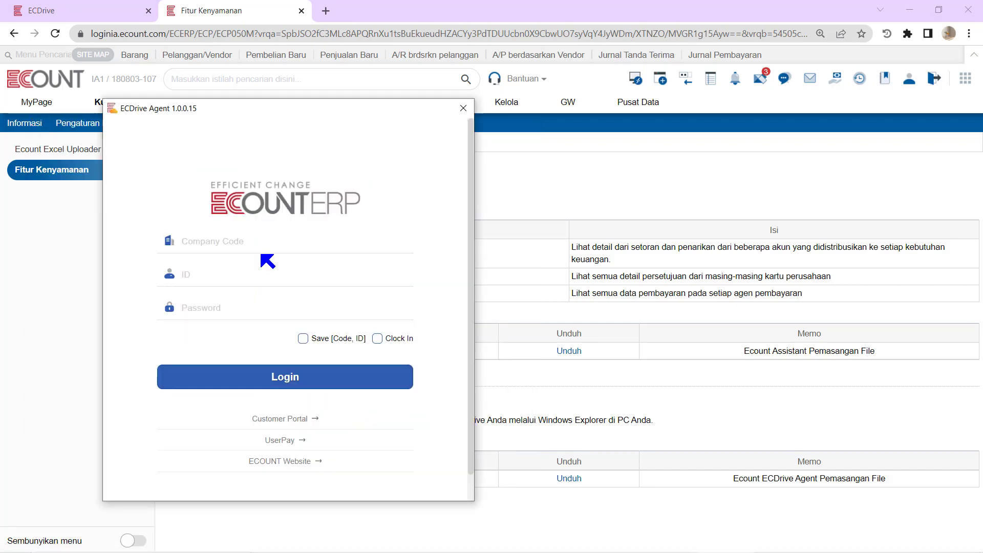
Log in to ECDrive Agent with the company code, the user ID and the account password.
left_click(260, 248)
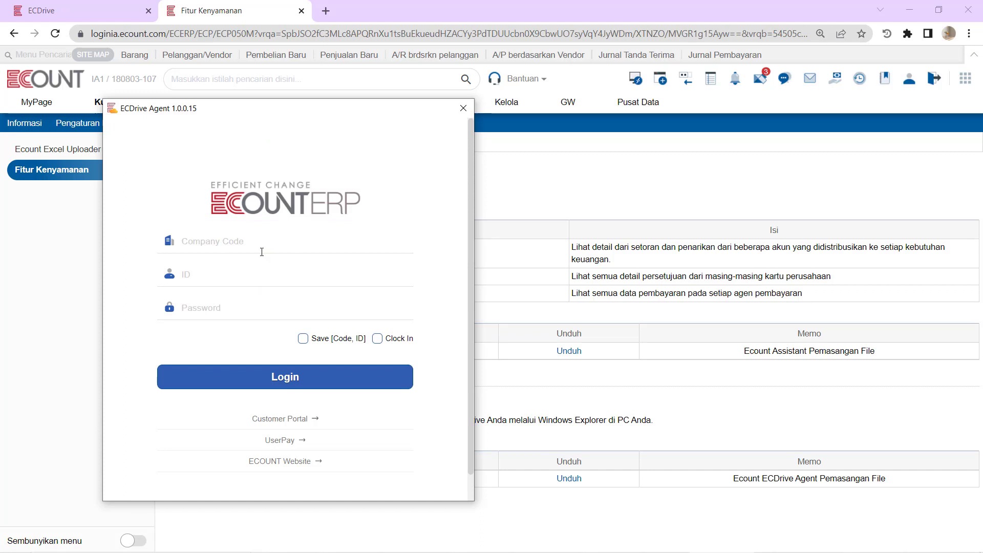
type("180803")
left_click(252, 275)
type("videotutorial")
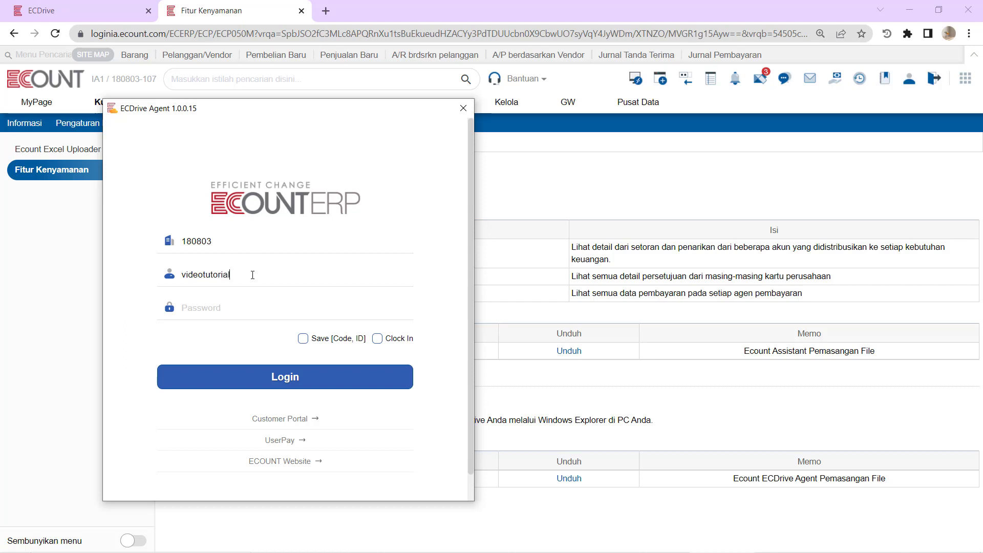
left_click(242, 305)
type("*********")
left_click(258, 380)
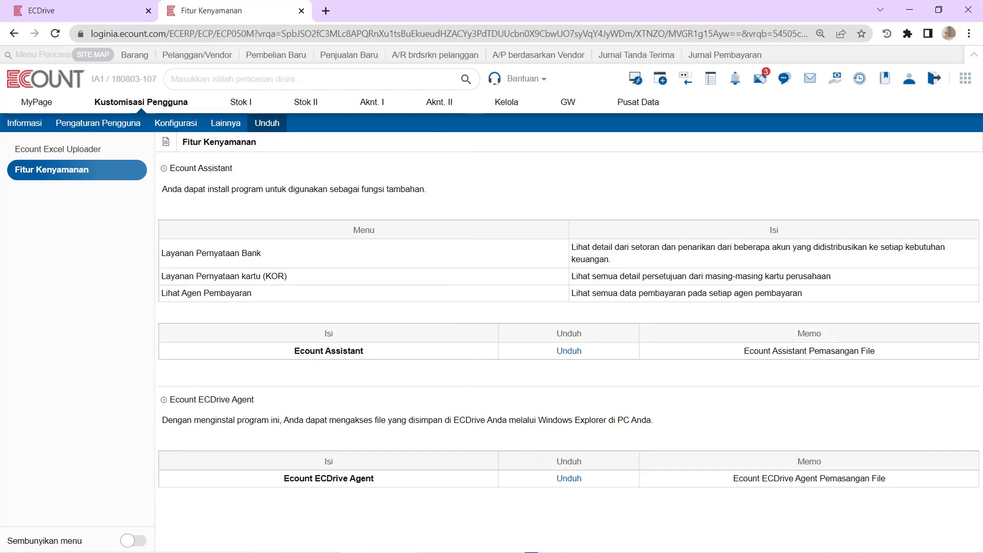
Switch to File Explorer, open the Shared Drive folder on ECDrive (E:), and select the 54 folder.
mouse_move(583, 548)
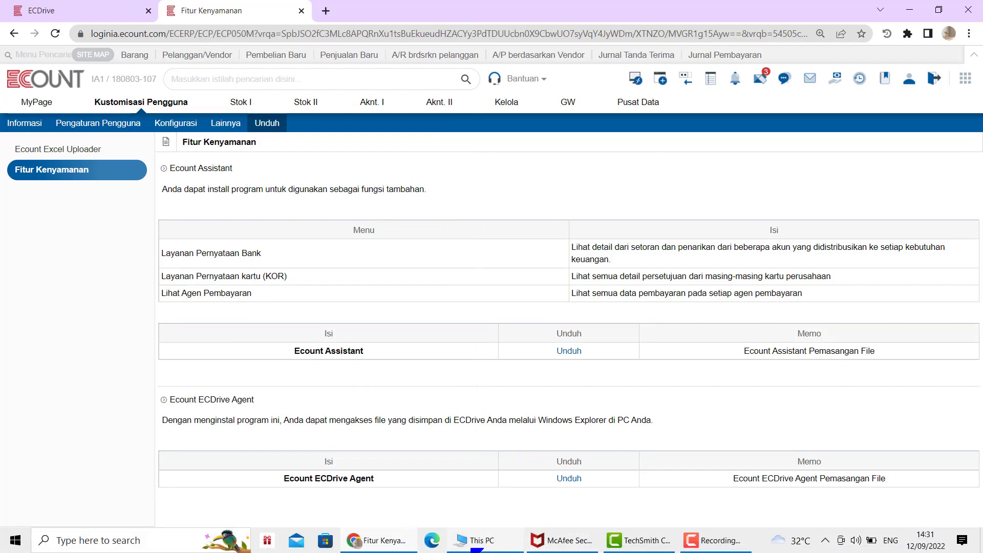
left_click(476, 543)
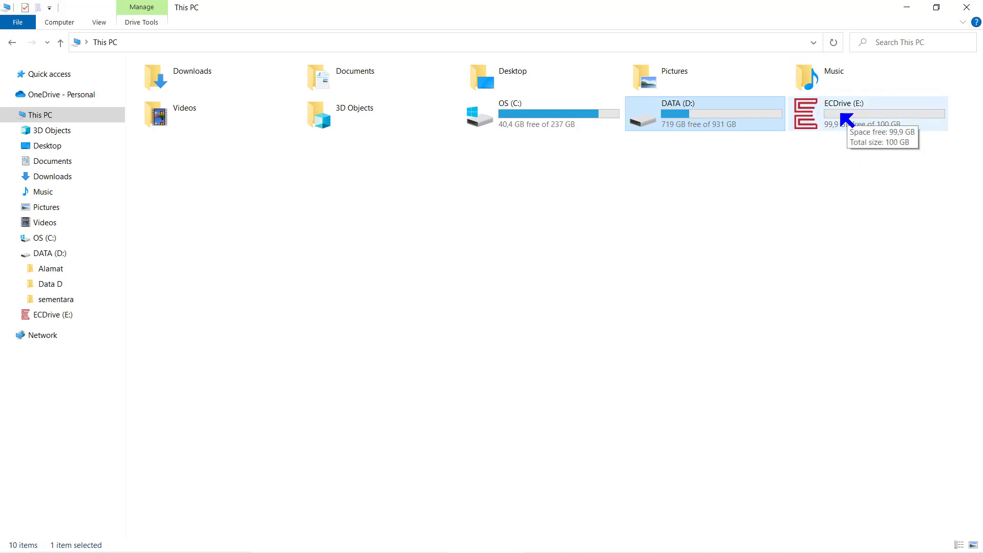
double_click(850, 122)
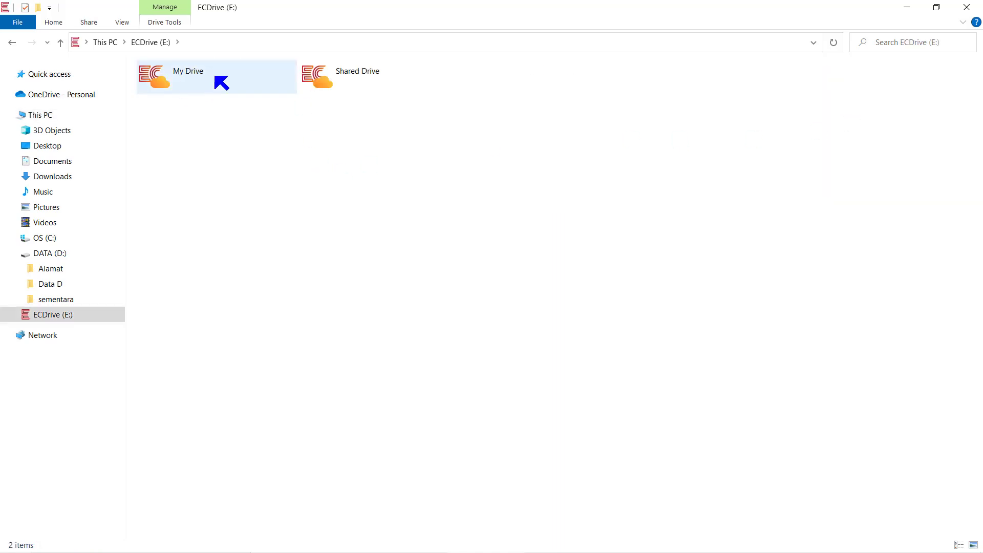
left_click(365, 86)
double_click(364, 85)
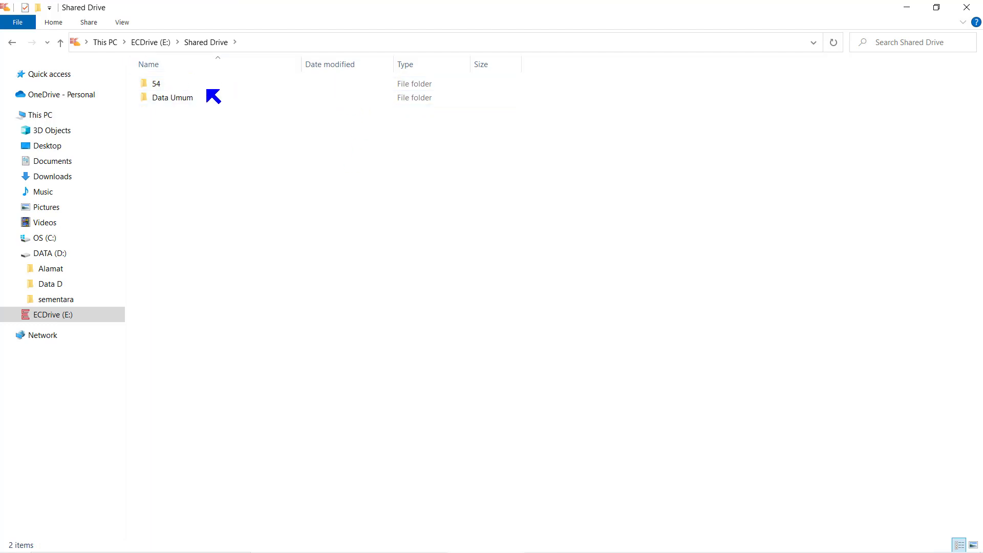
left_click(176, 84)
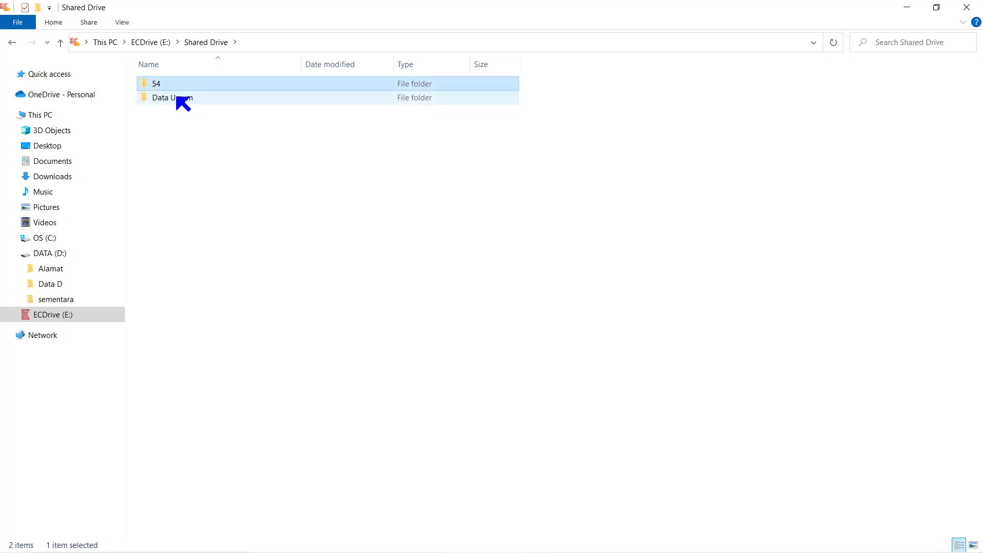
Switch to ECDrive in the browser and open the shared drive 54 under Drive Bersama to examine its contents.
left_click(180, 99)
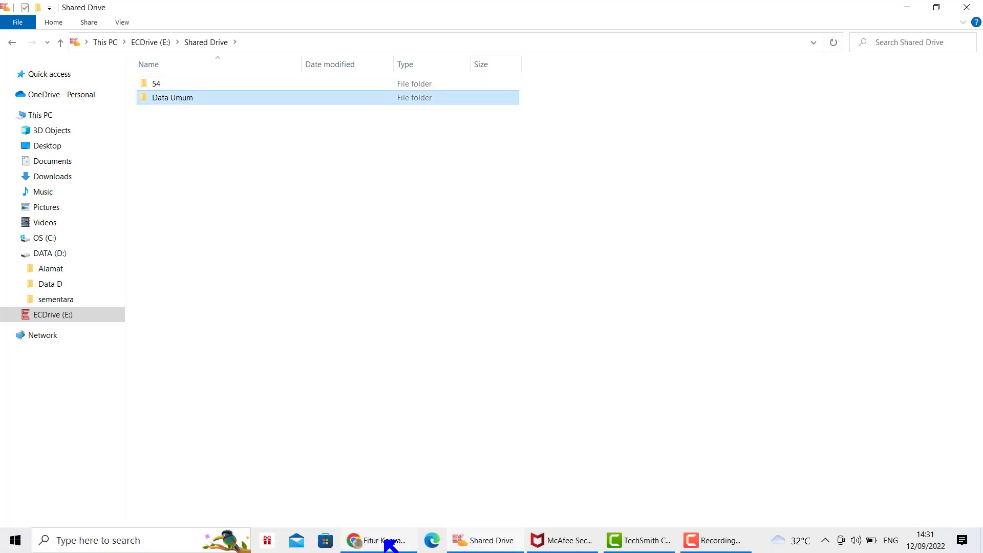
left_click(381, 541)
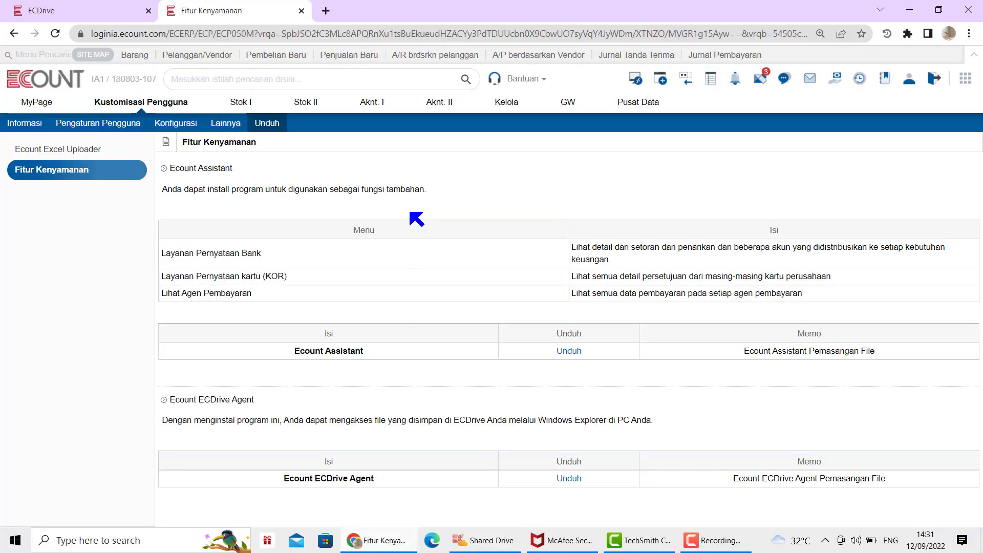
left_click(104, 11)
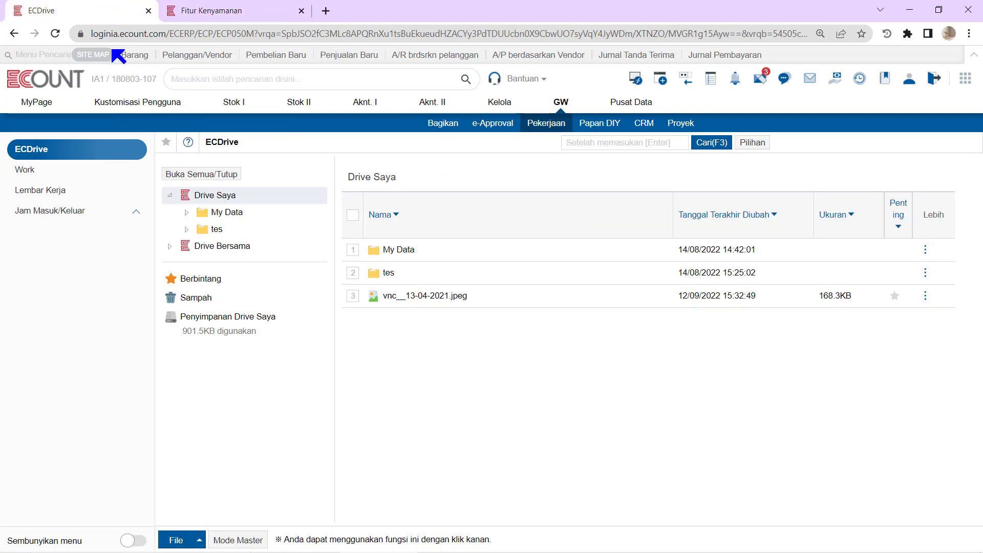
left_click(202, 247)
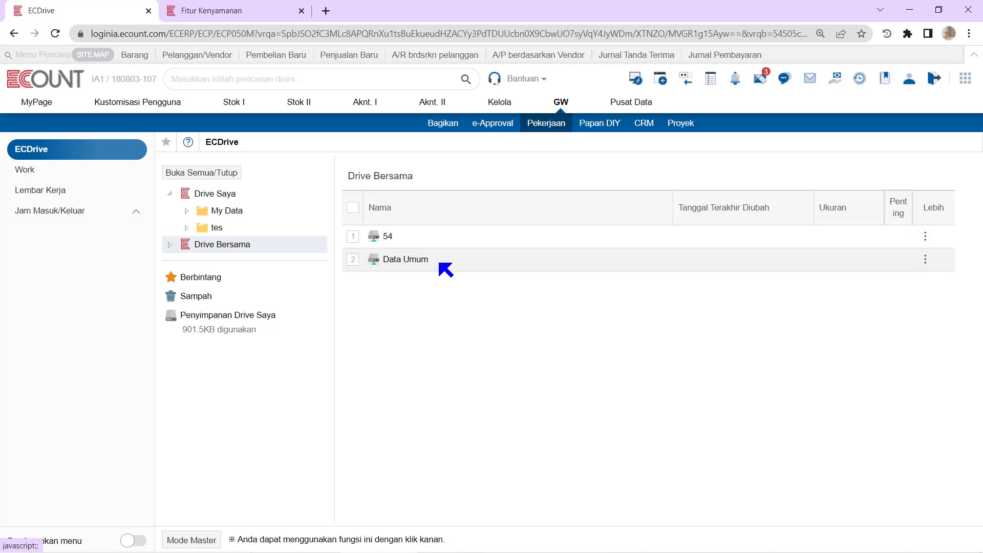
left_click(448, 239)
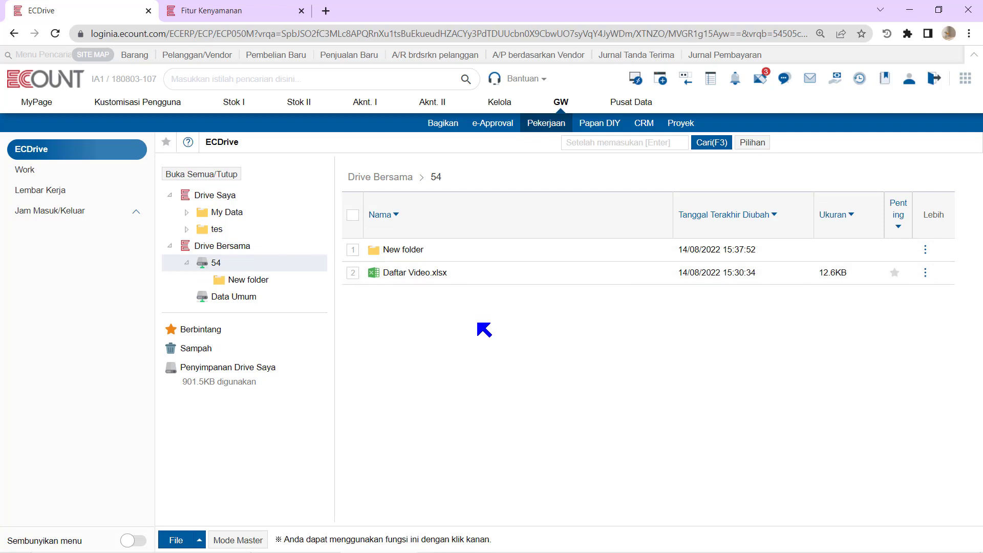
Switch to File Explorer to view the contents of the 54 folder, and revisit the Fitur Kenyamanan page in the browser.
left_click(494, 543)
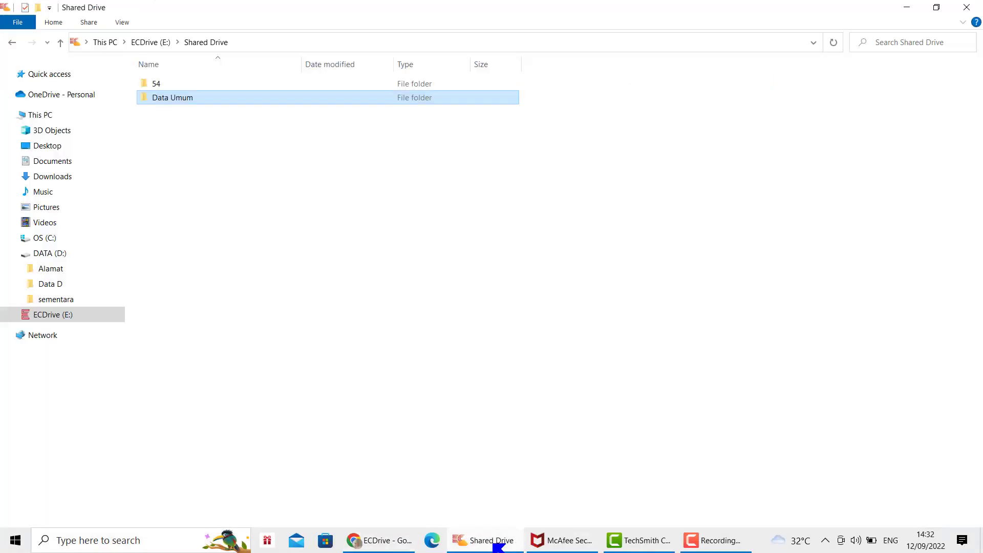
double_click(251, 84)
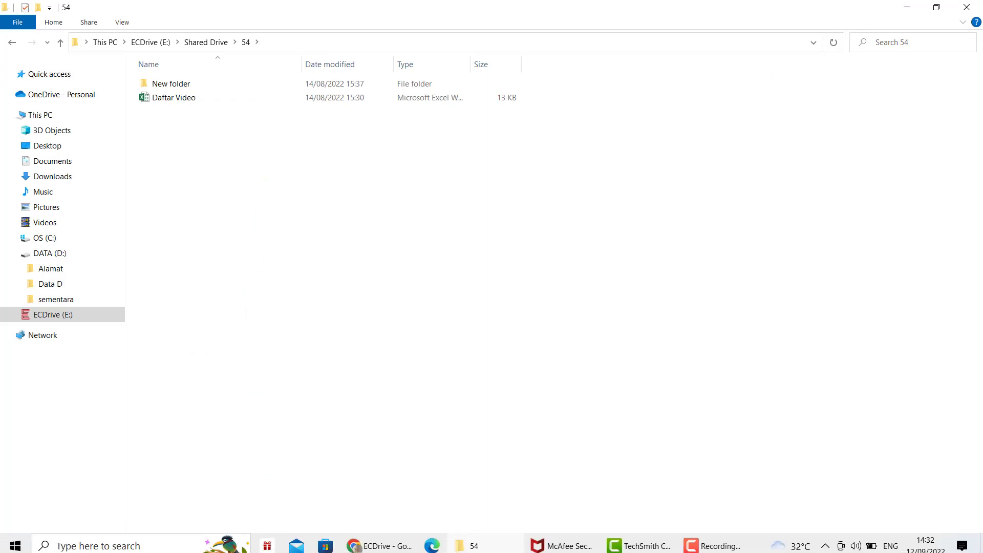
left_click(373, 541)
left_click(252, 11)
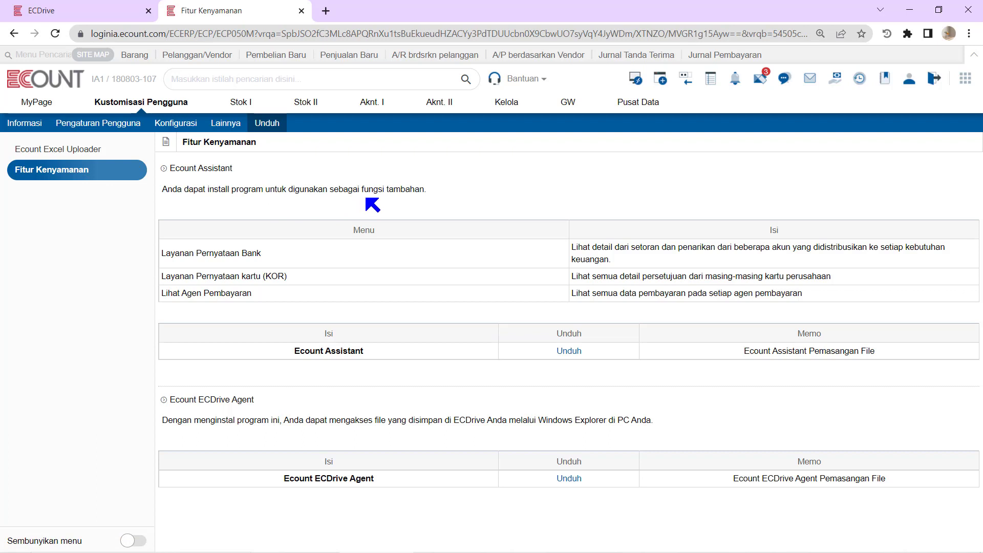
left_click(467, 544)
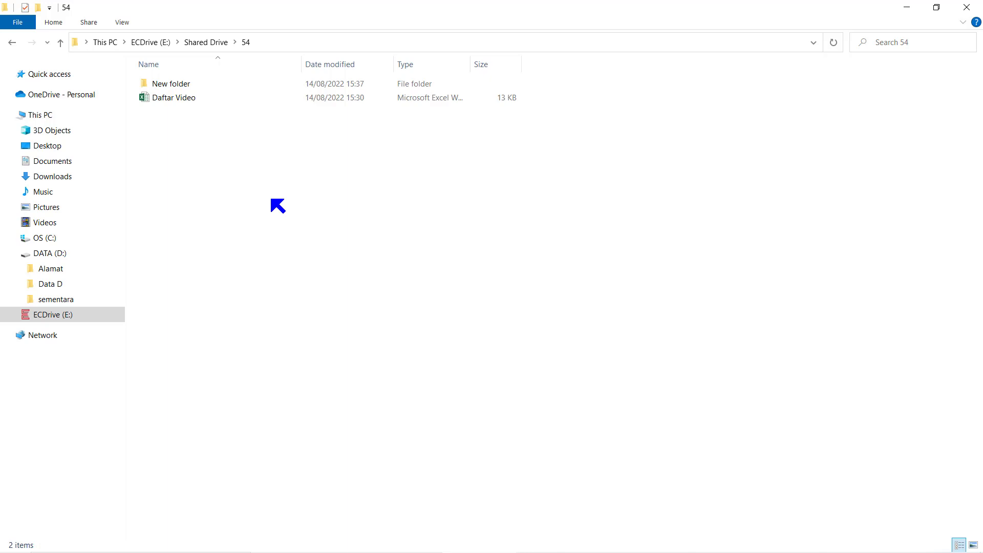
Configure ECDrive Agent to run at system startup by choosing Jalankan, and save the configuration.
mouse_move(737, 552)
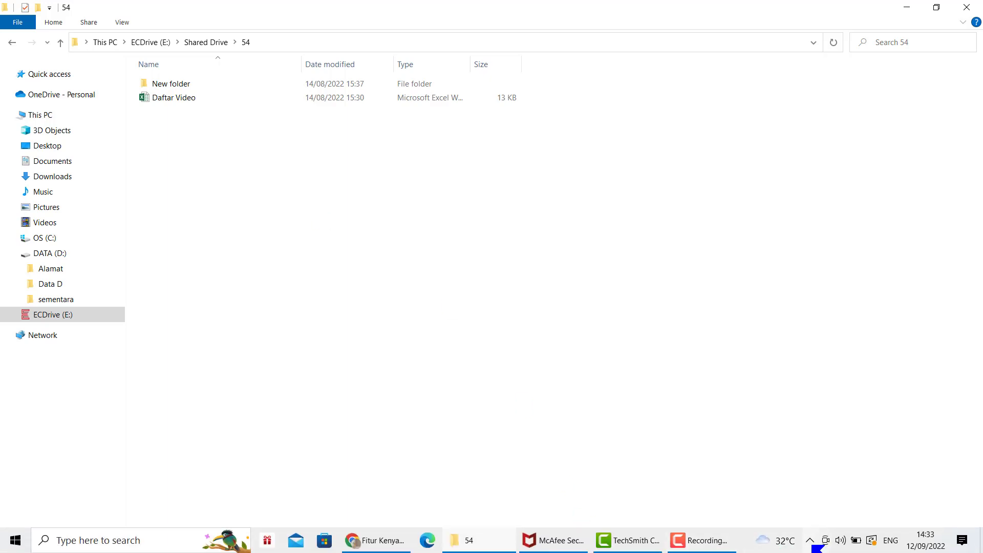
left_click(810, 543)
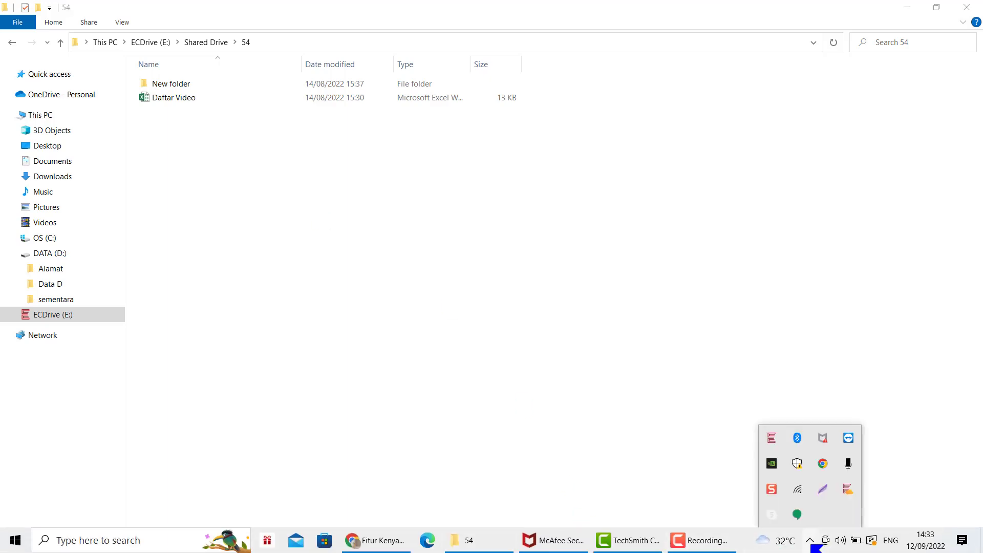
right_click(850, 491)
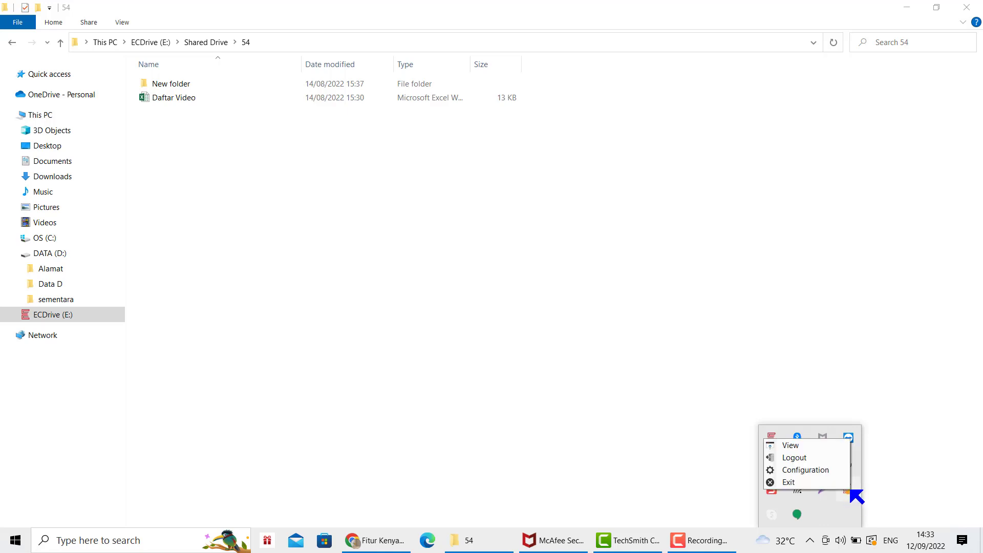
left_click(823, 471)
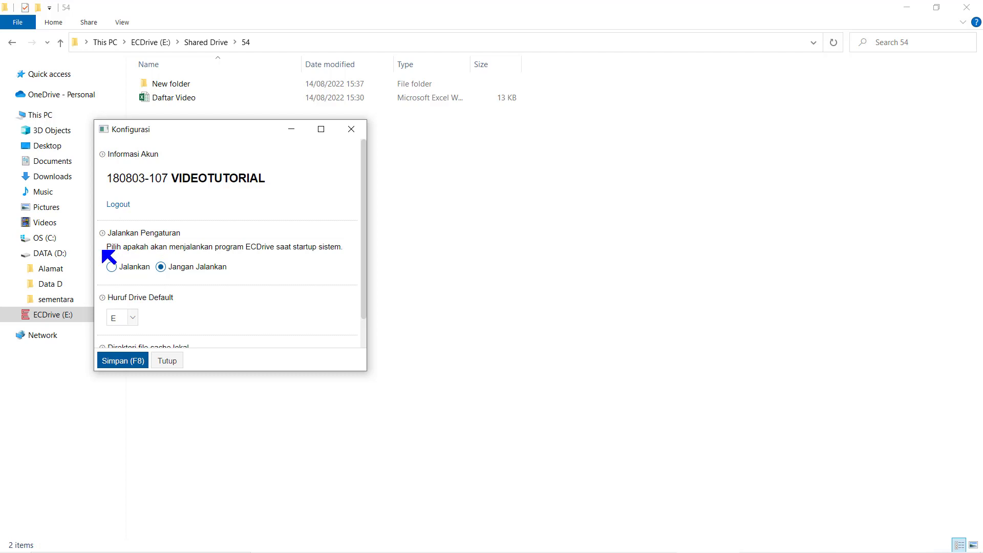
left_click(111, 266)
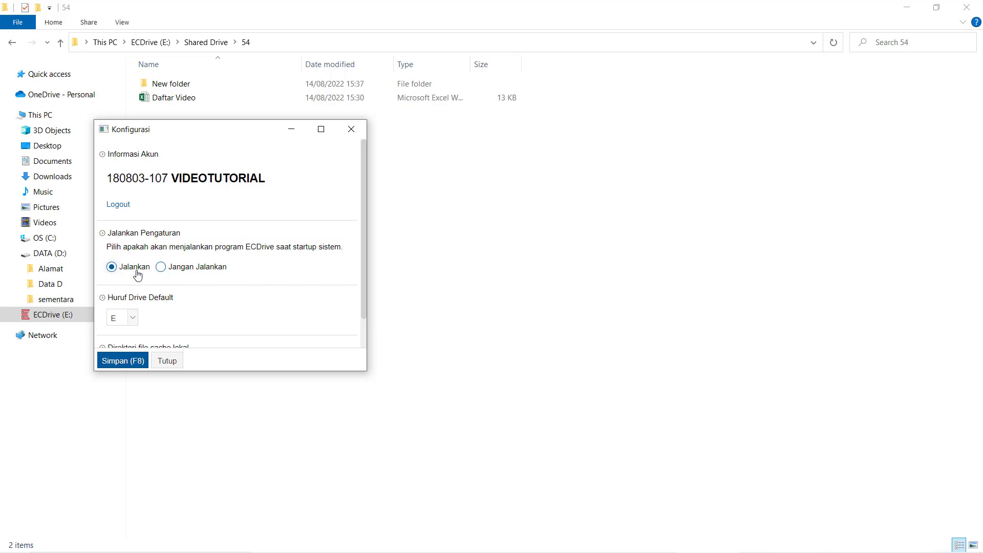
left_click(125, 360)
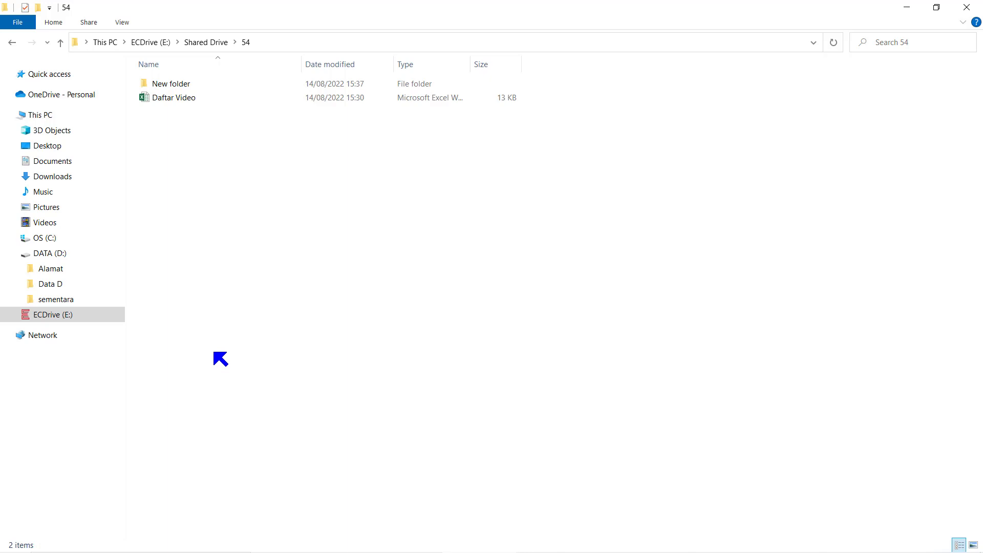
Open My Drive on ECDrive (E:) in File Explorer and compare its contents with Drive Saya in the browser.
left_click(217, 42)
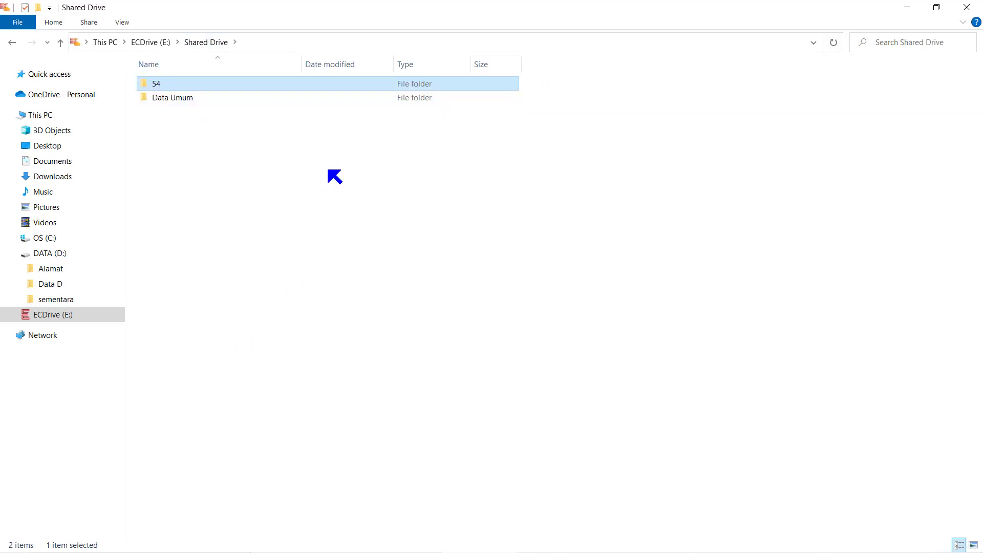
left_click(151, 42)
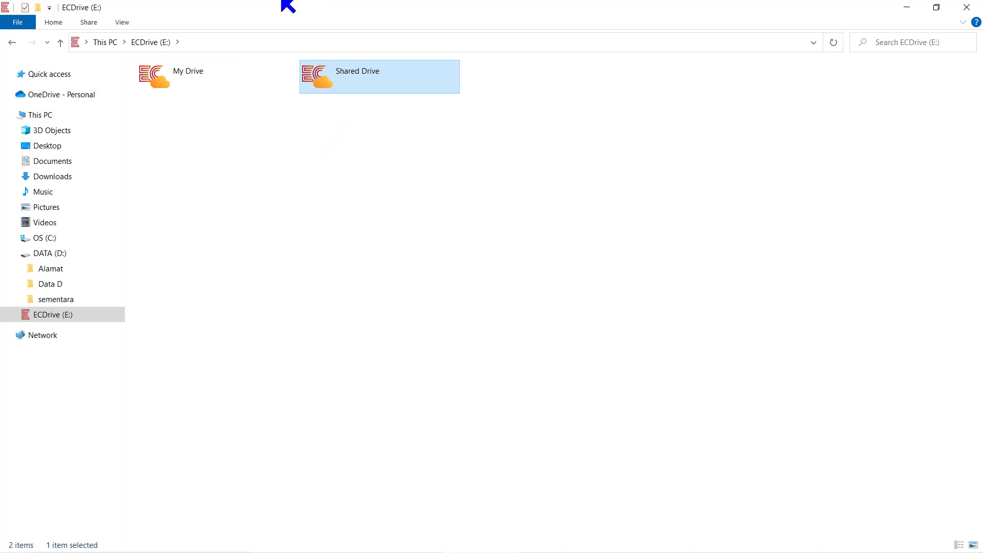
double_click(187, 88)
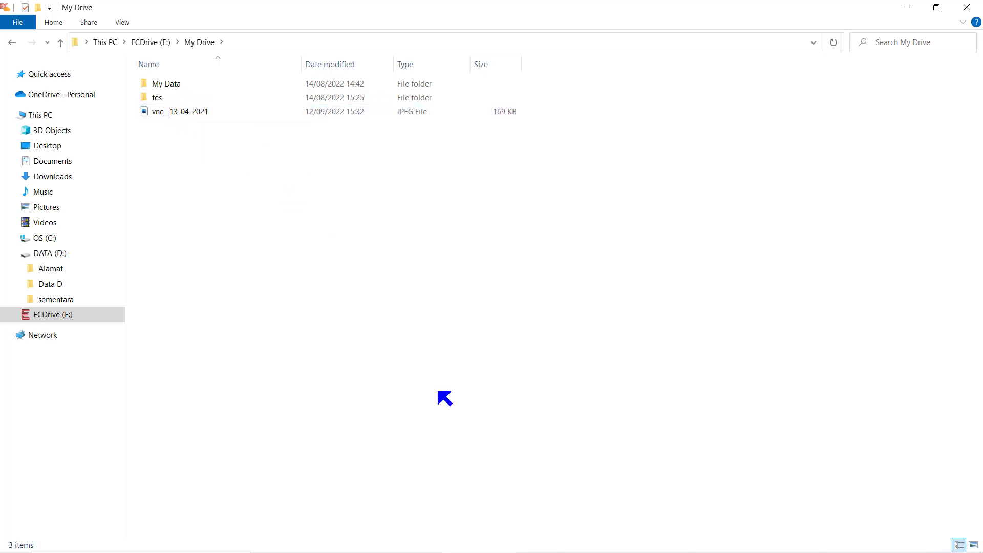
left_click(386, 541)
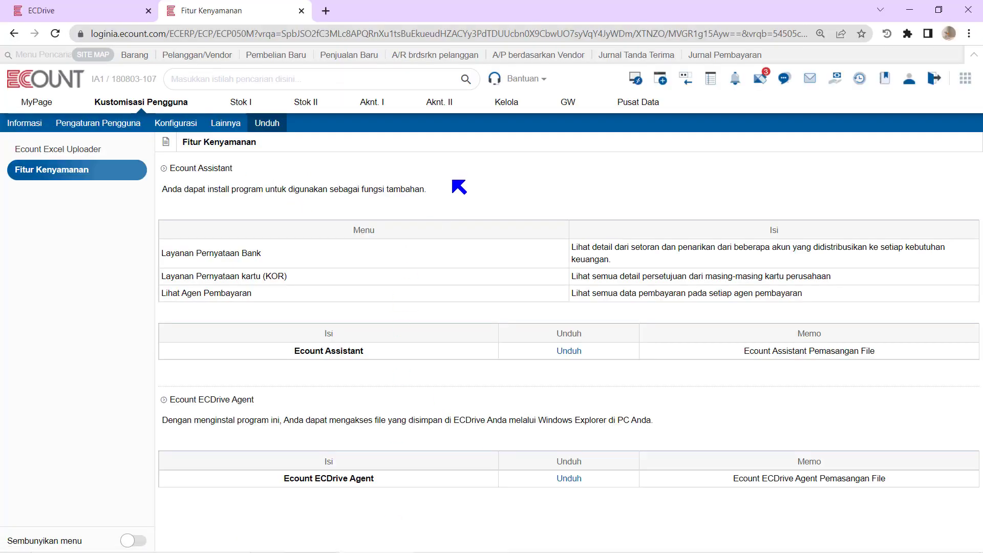
left_click(119, 16)
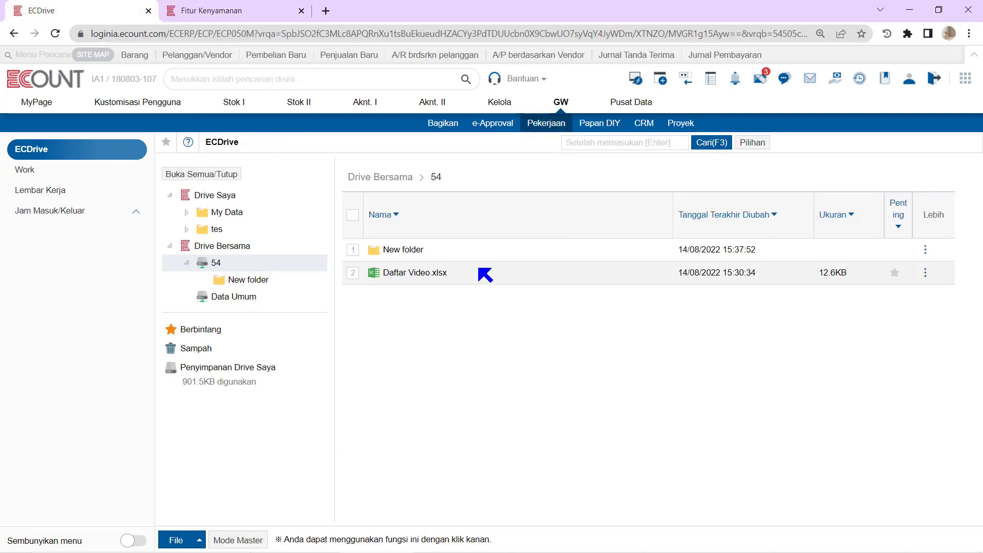
left_click(211, 196)
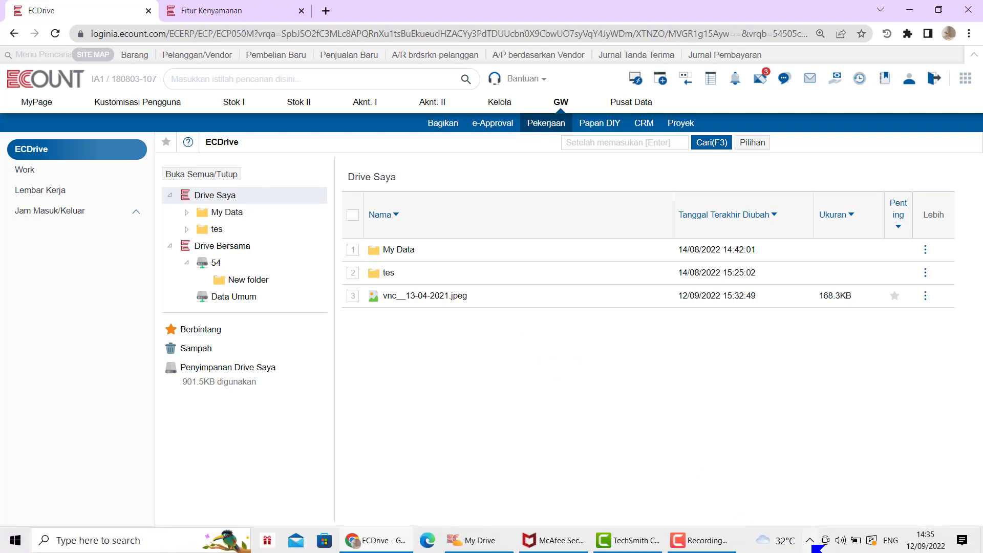
View the ECDrive Agent main window from the running background program, and close it.
left_click(810, 541)
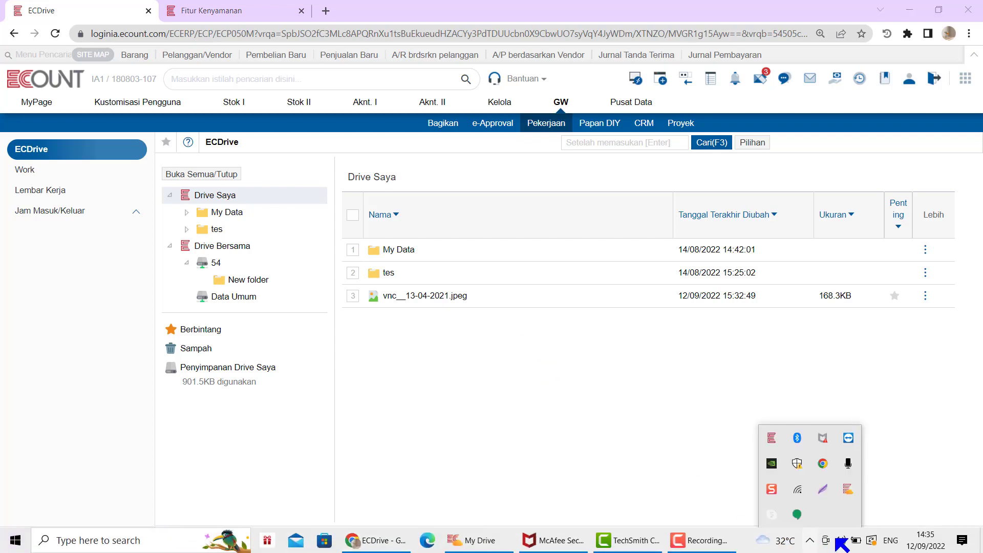
right_click(849, 487)
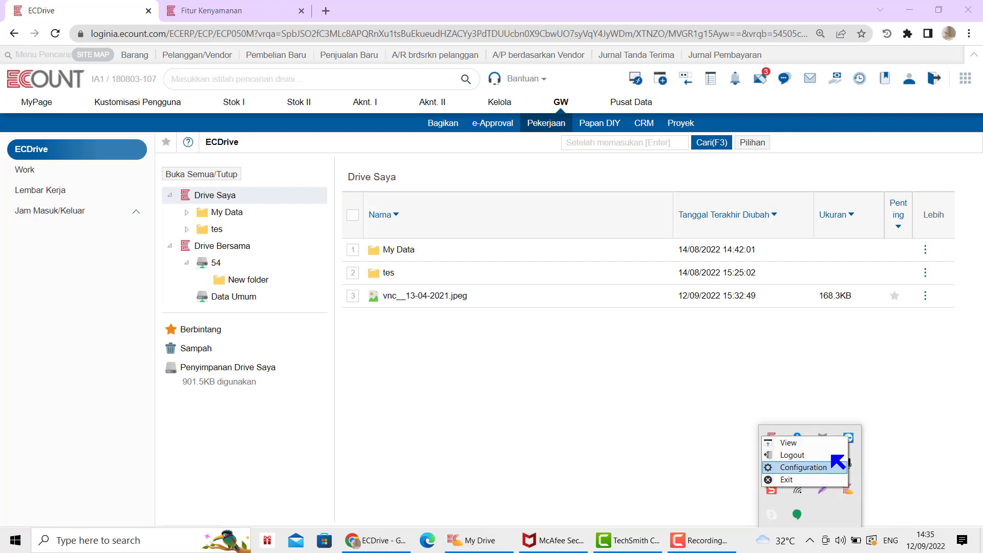
left_click(824, 444)
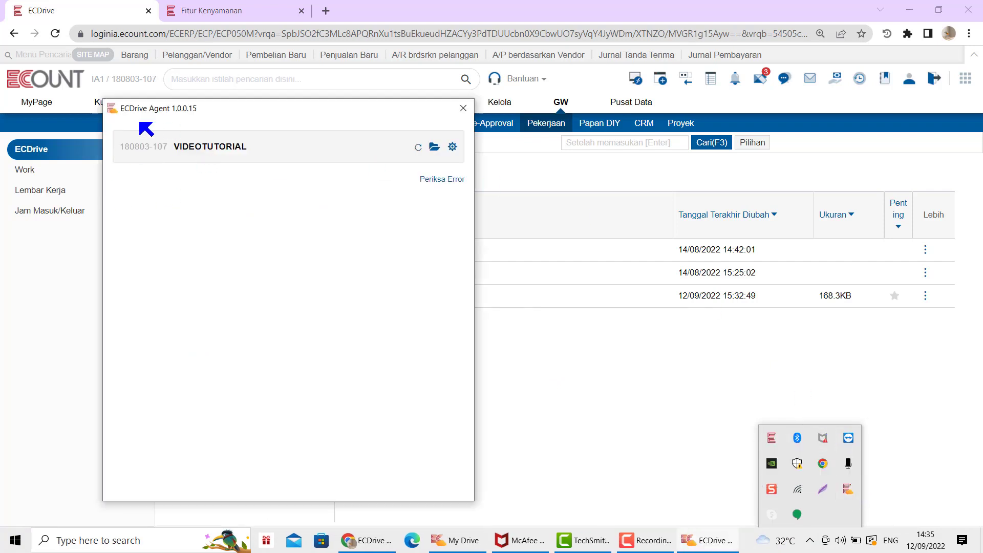
left_click(216, 170)
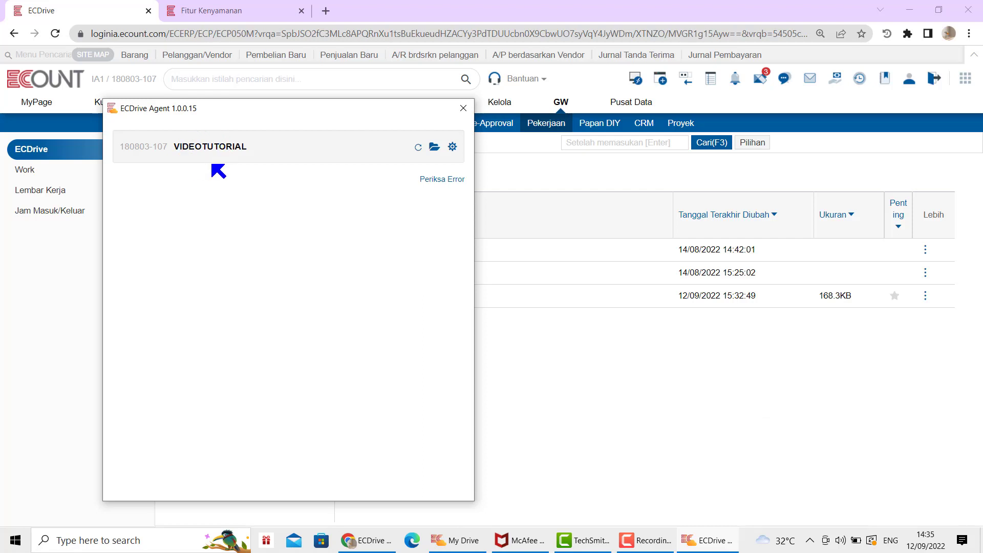
left_click(469, 112)
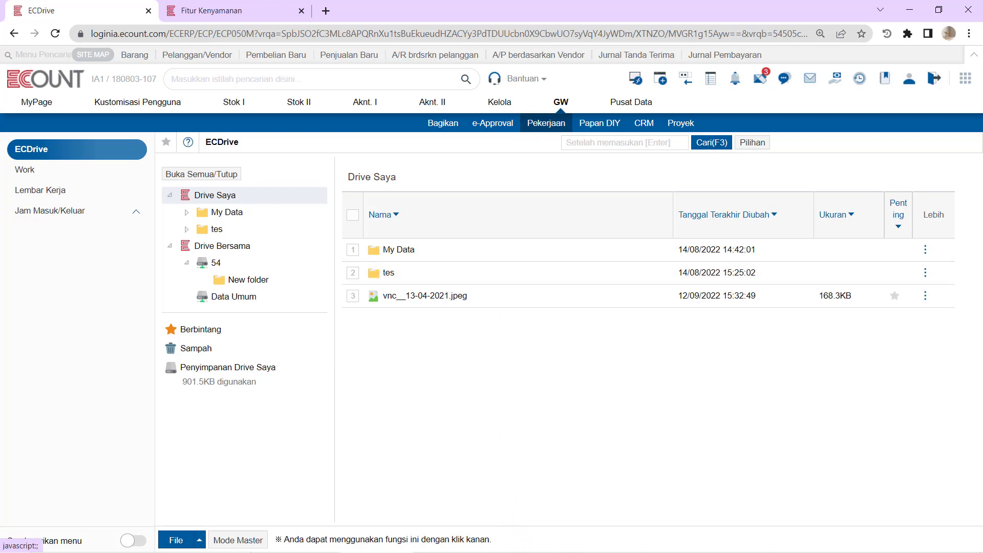
Switch to File Explorer and rename the vnc__13-04-2021 JPEG file in My Drive as edit.
left_click(481, 544)
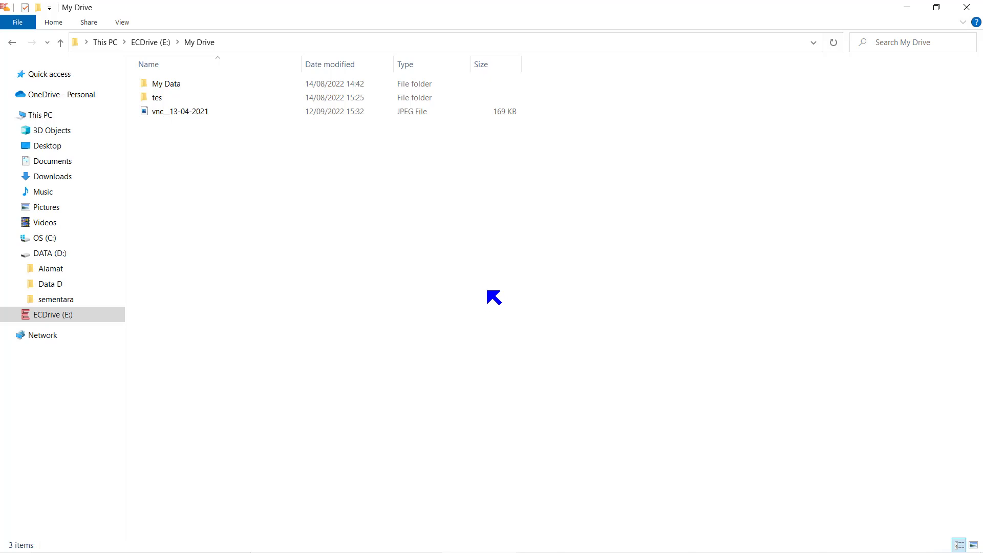
right_click(264, 109)
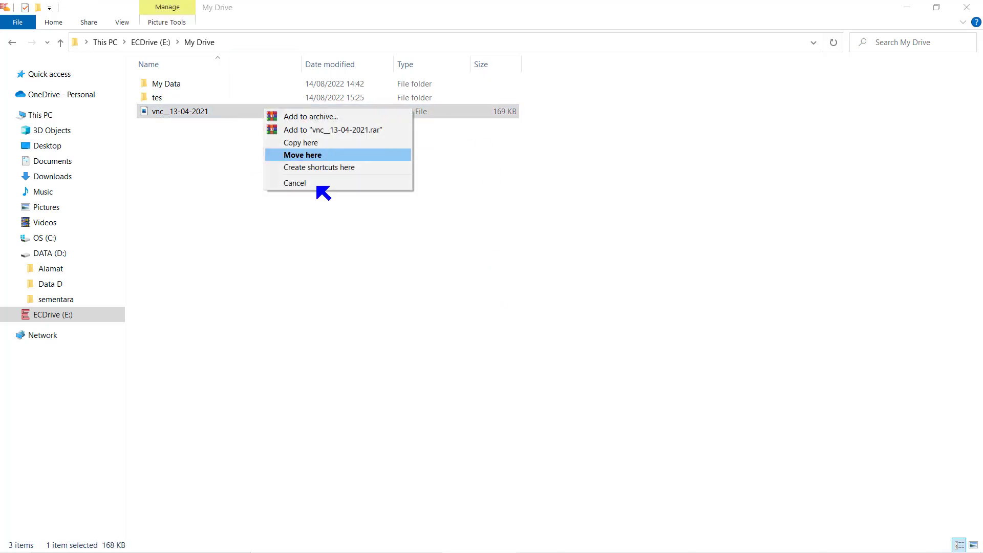
left_click(214, 113)
right_click(209, 111)
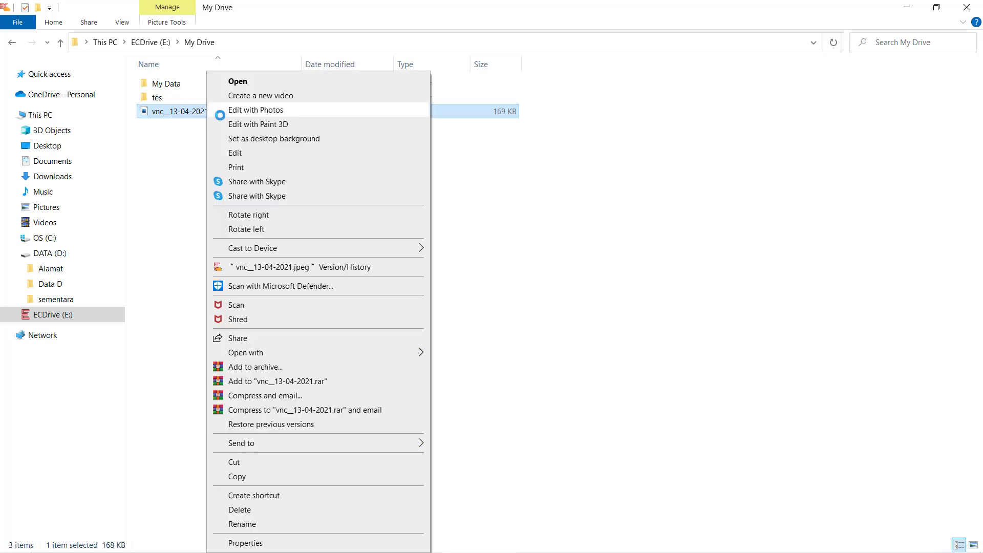
left_click(259, 524)
type("edit")
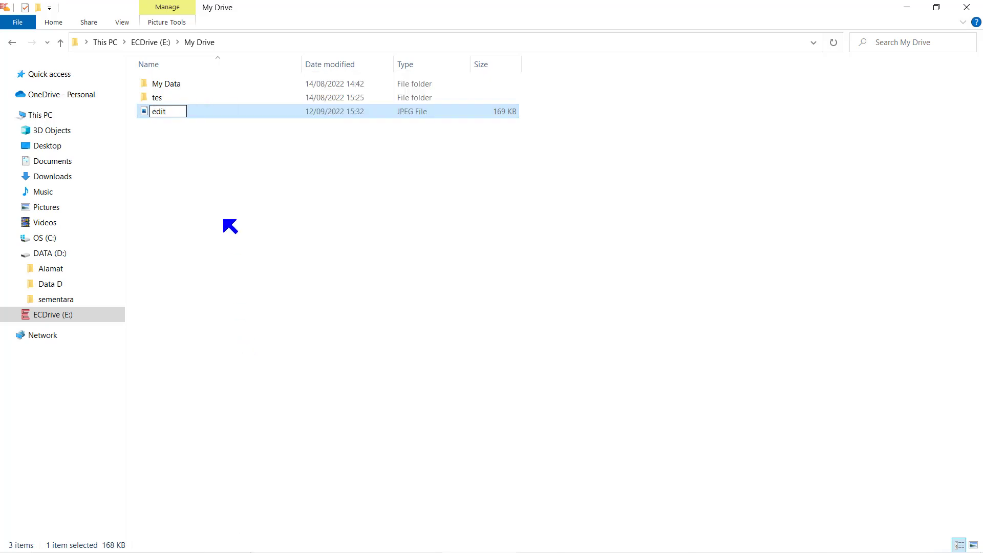
left_click(224, 220)
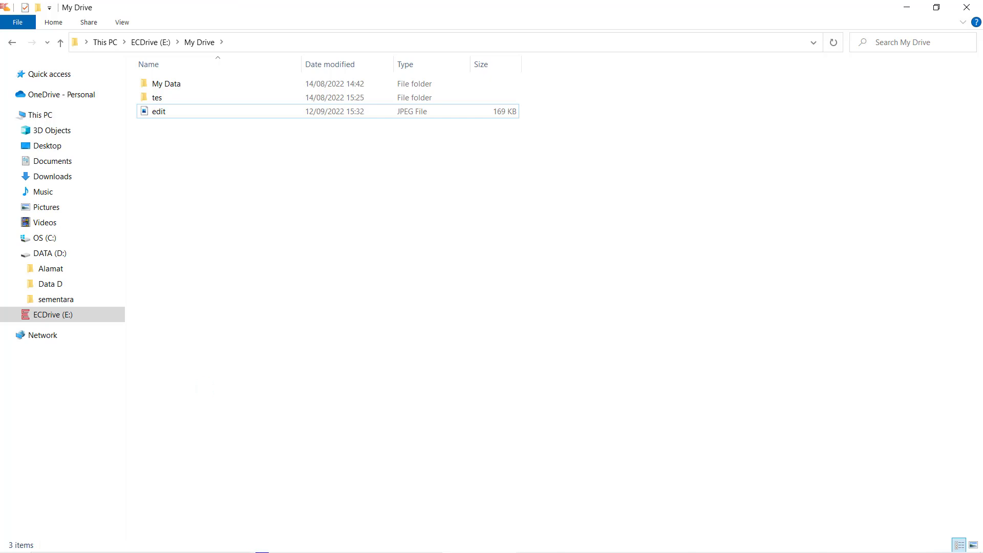
Switch to the browser, reload ECDrive to check the file name in Drive Saya, and view the available Pilihan options.
left_click(358, 542)
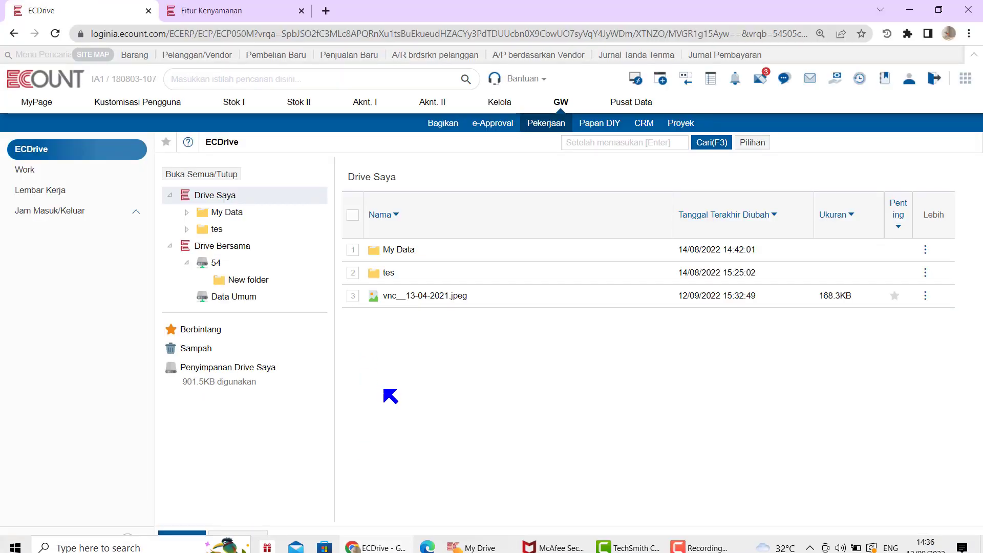
left_click(55, 33)
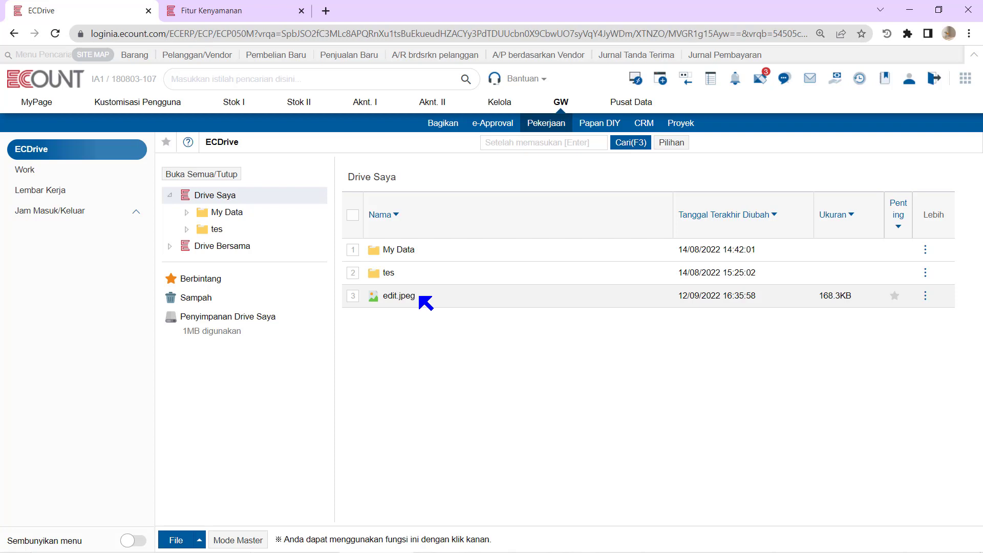
left_click(676, 143)
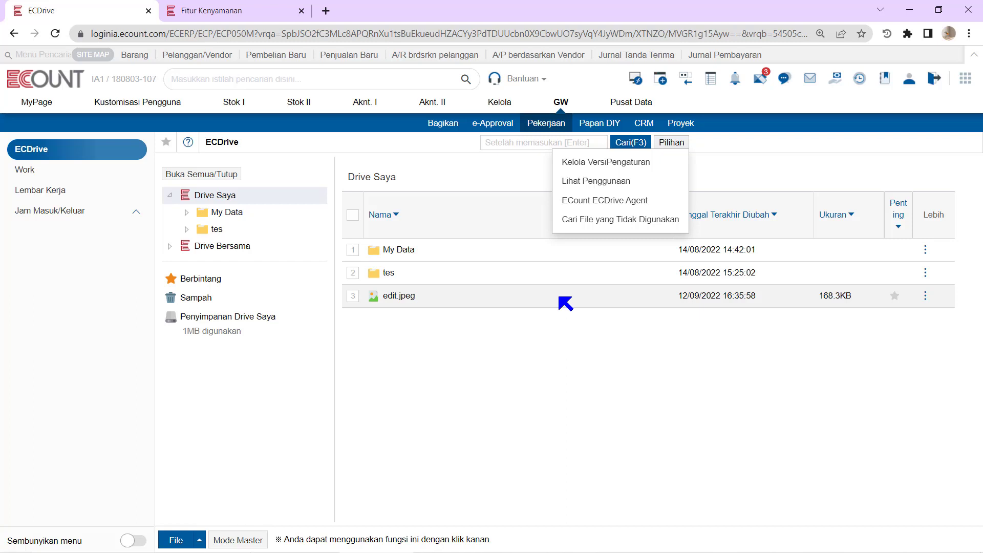
left_click(585, 305)
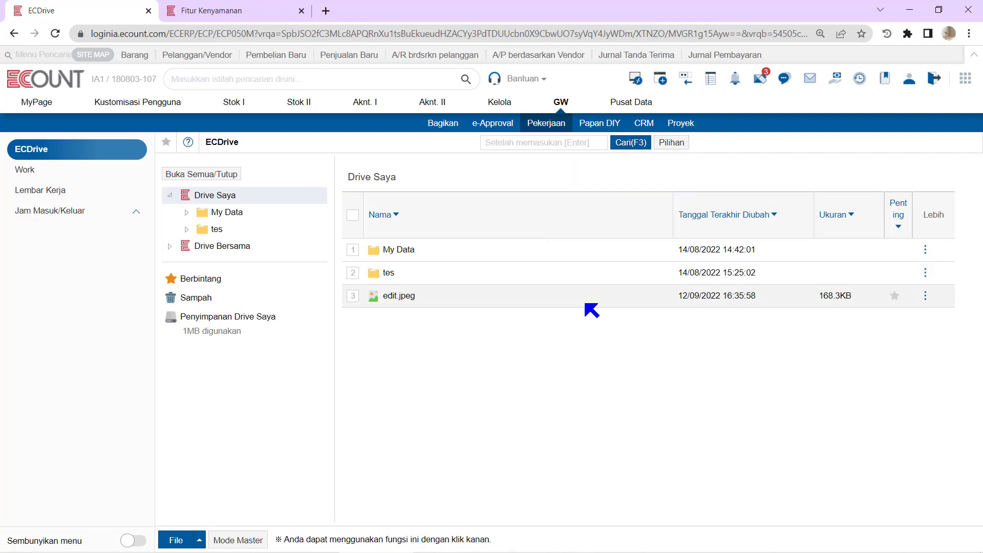
View the Versi/Riwayat record of edit.jpeg in Drive Saya, and close it.
left_click(925, 296)
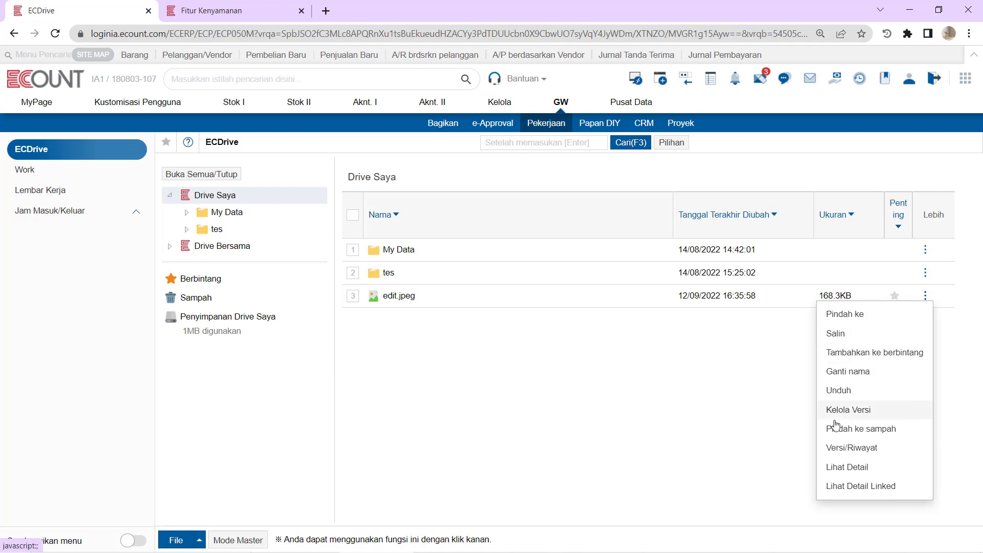
left_click(865, 446)
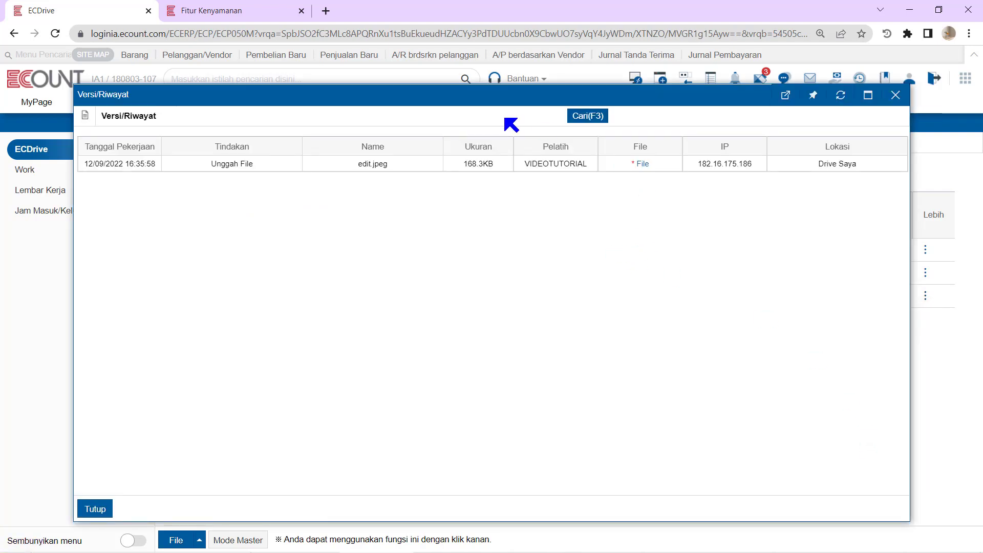
left_click(886, 97)
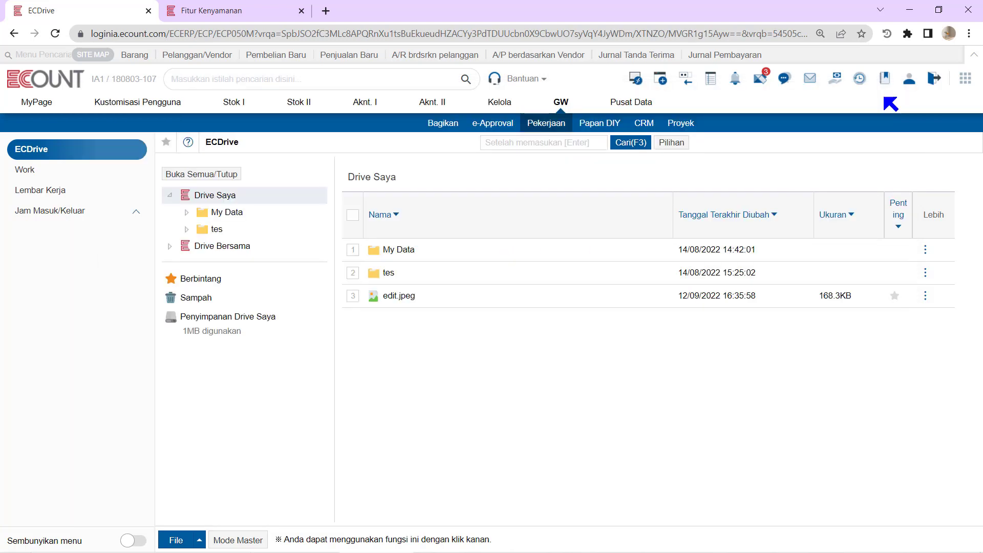
View the Kelola Versi setting that turns file version management on or off, and close it without saving.
left_click(678, 145)
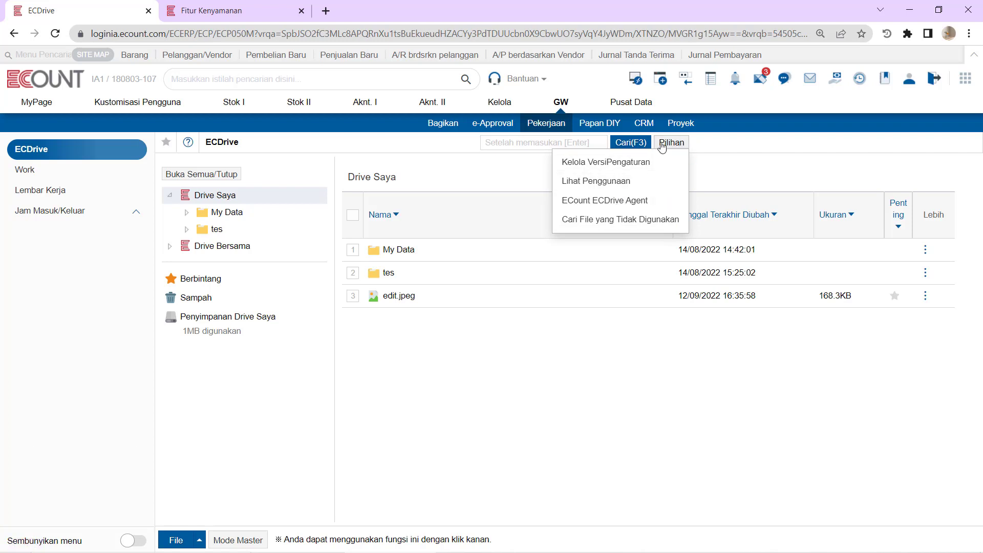
left_click(599, 169)
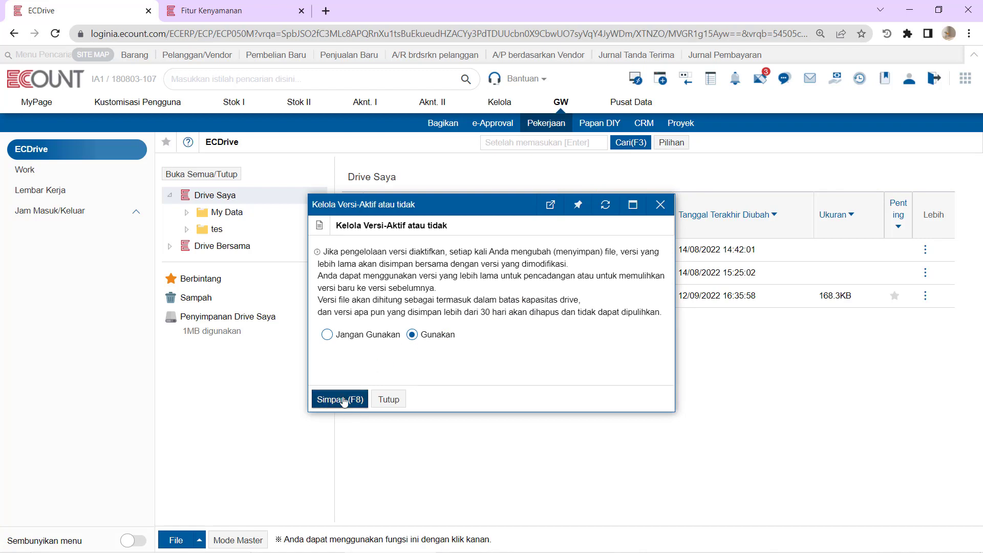
left_click(388, 399)
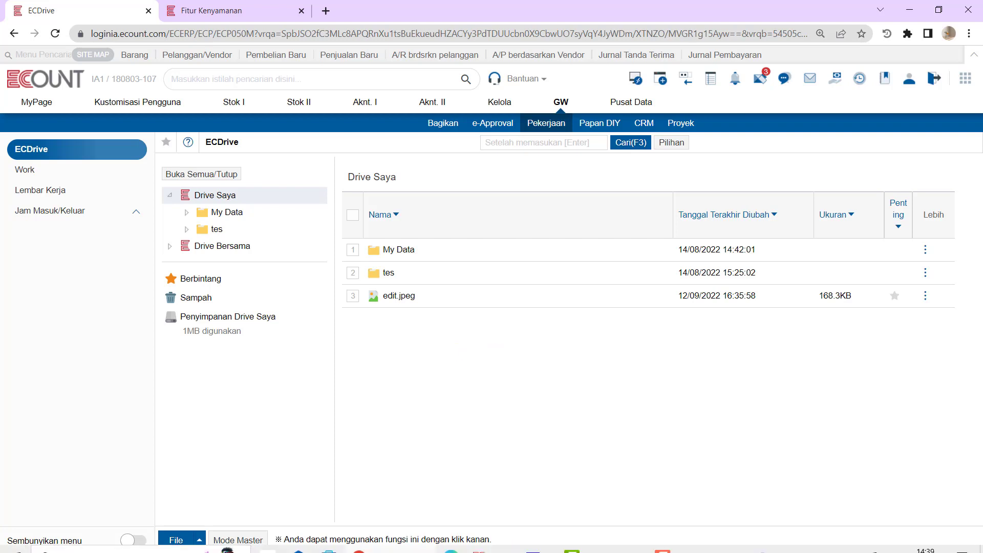
Switch to File Explorer and upload the LOGO image from Desktop > New folder (2) to Drive Saya in the browser.
left_click(512, 544)
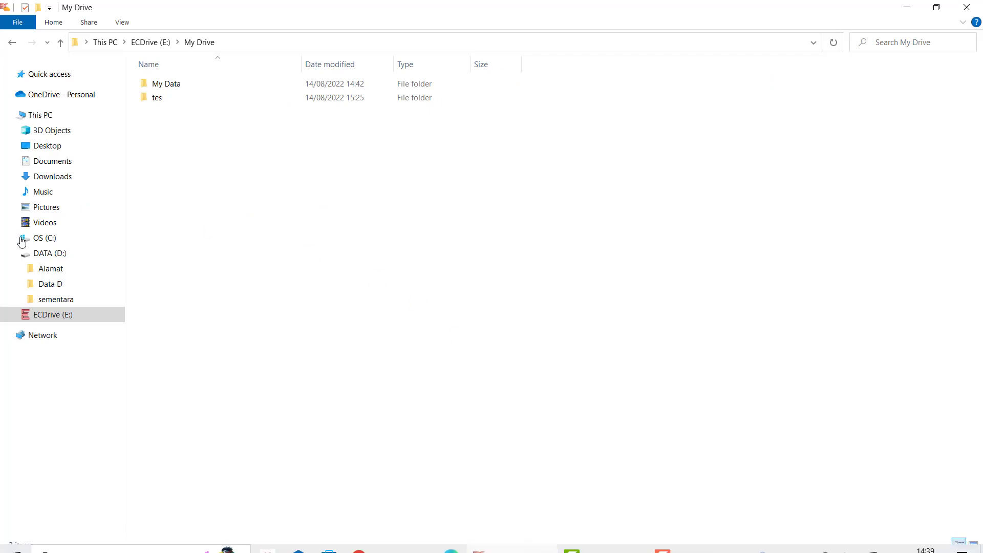
left_click(71, 148)
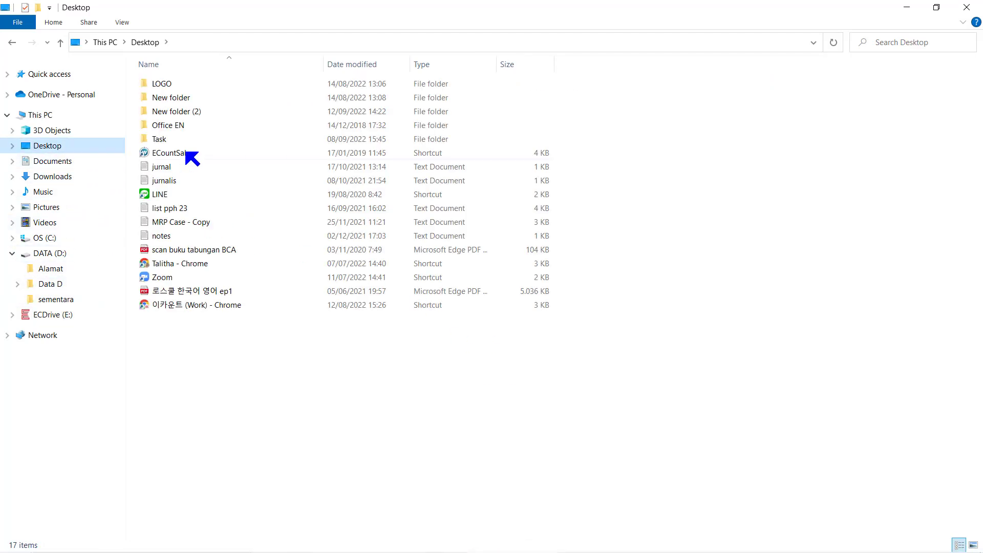
double_click(211, 113)
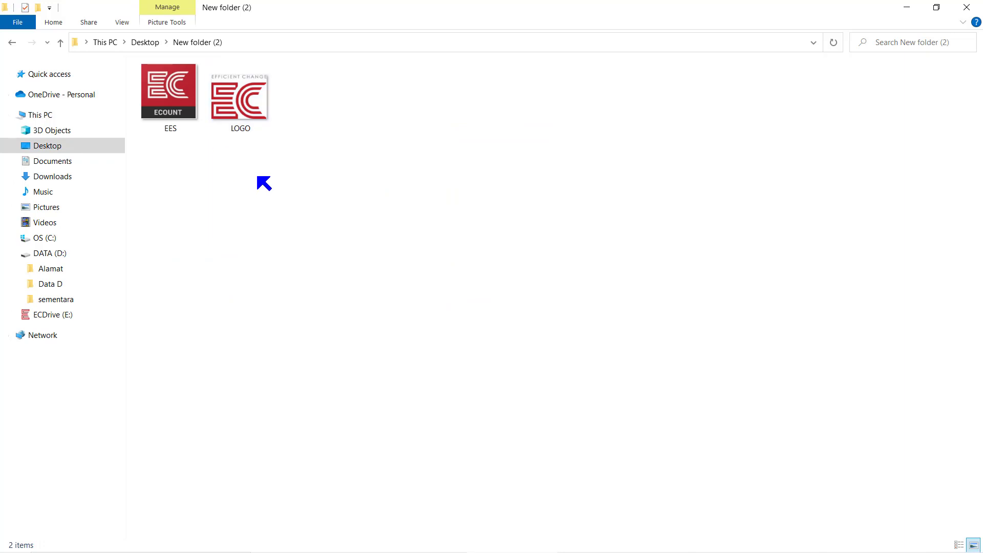
left_click_drag(253, 116, 414, 365)
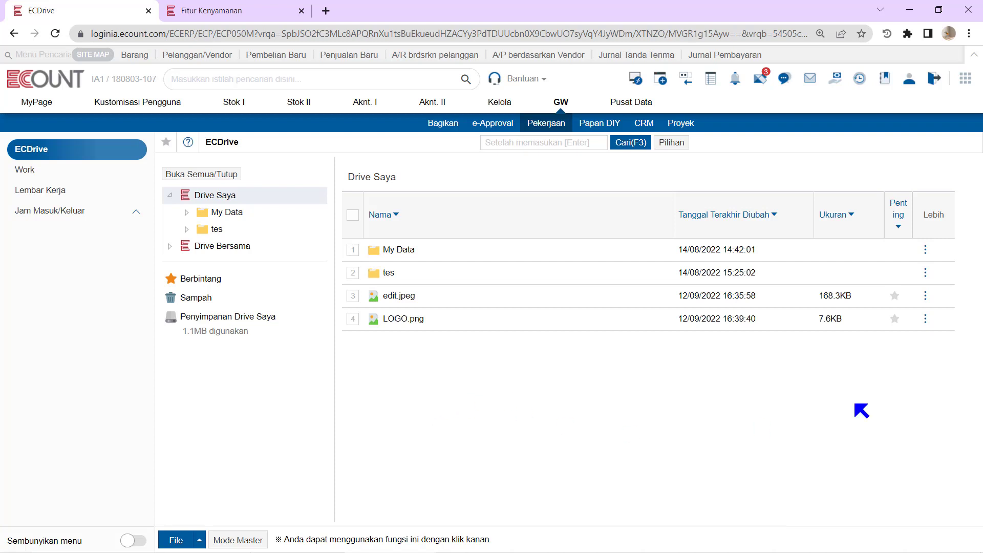
View the Versi/Riwayat record of LOGO.png in Drive Saya, and close it.
left_click(925, 318)
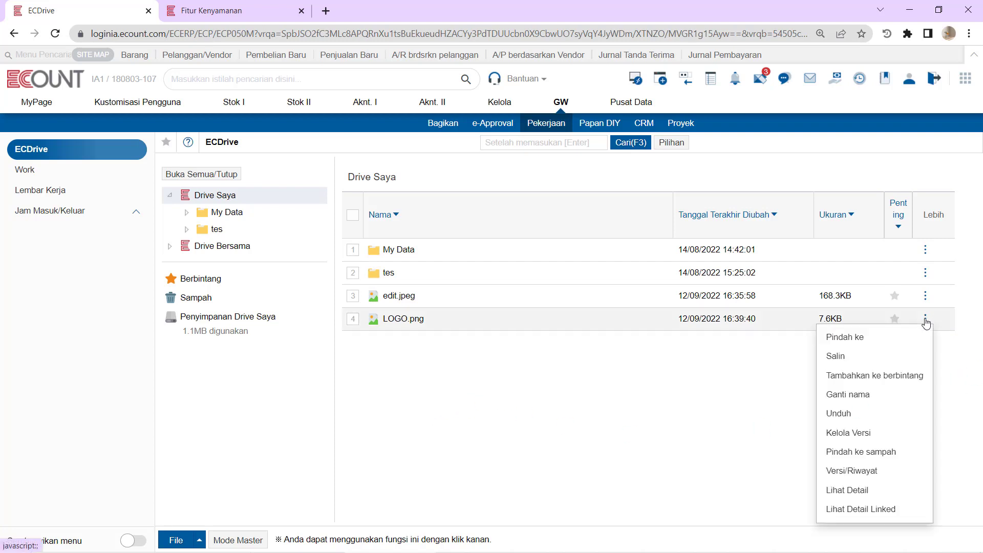
left_click(865, 472)
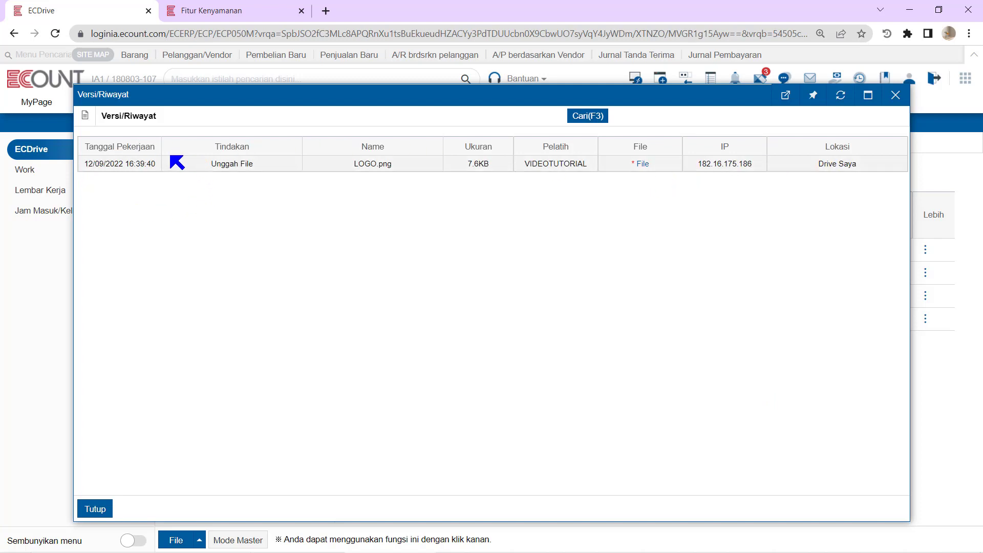
left_click(95, 510)
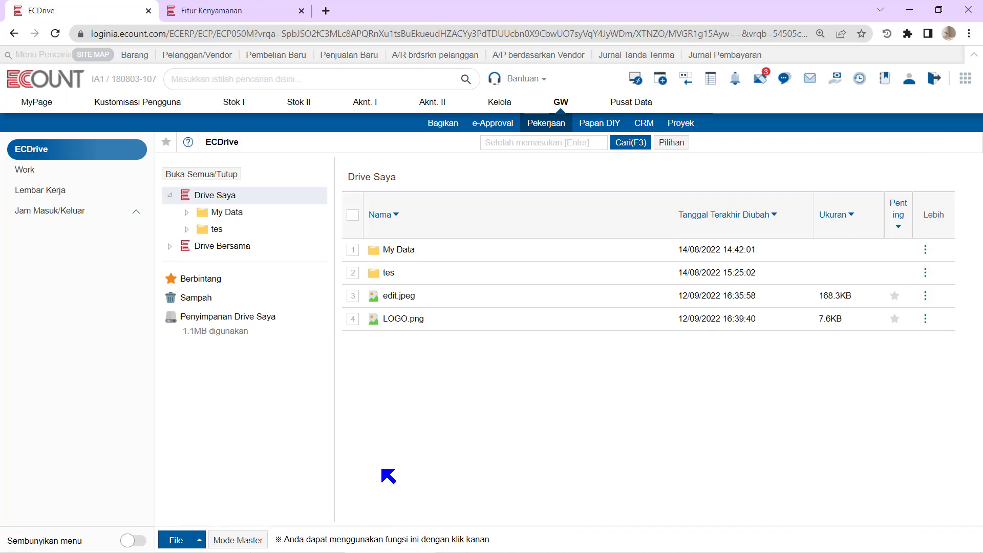
Switch to File Explorer, delete the LOGO image from New folder (2), and rename the EES image as LOGO.
left_click(527, 542)
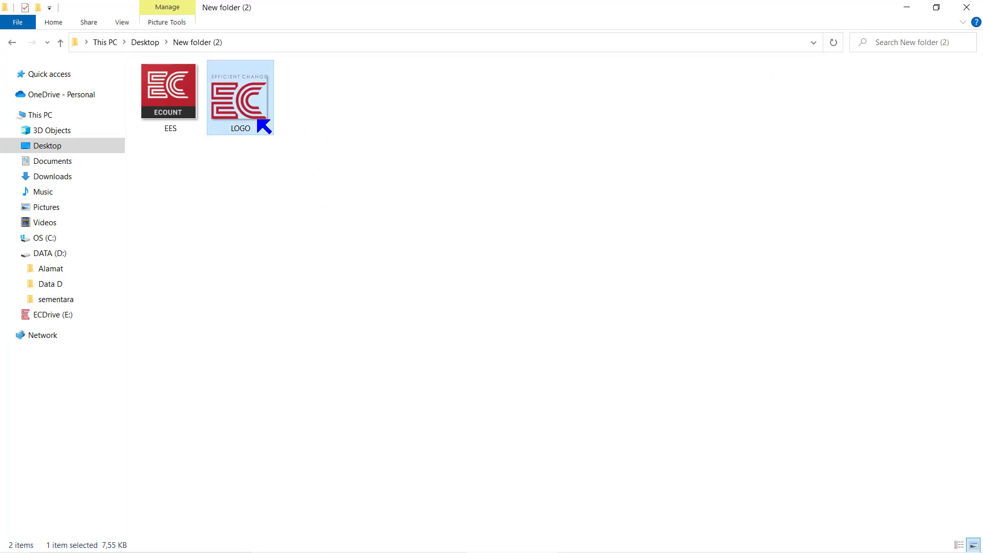
key("Delete")
left_click(187, 110)
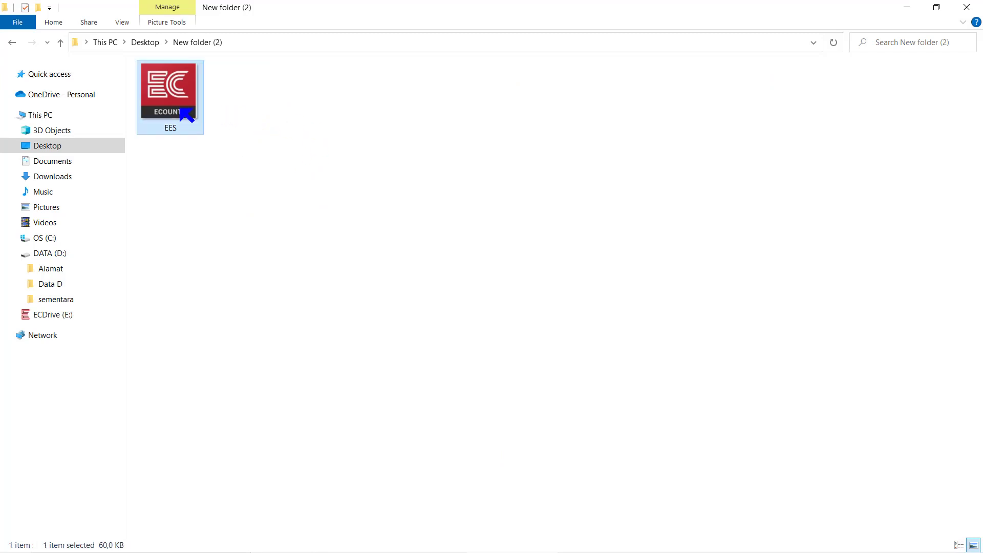
right_click(178, 110)
left_click(237, 525)
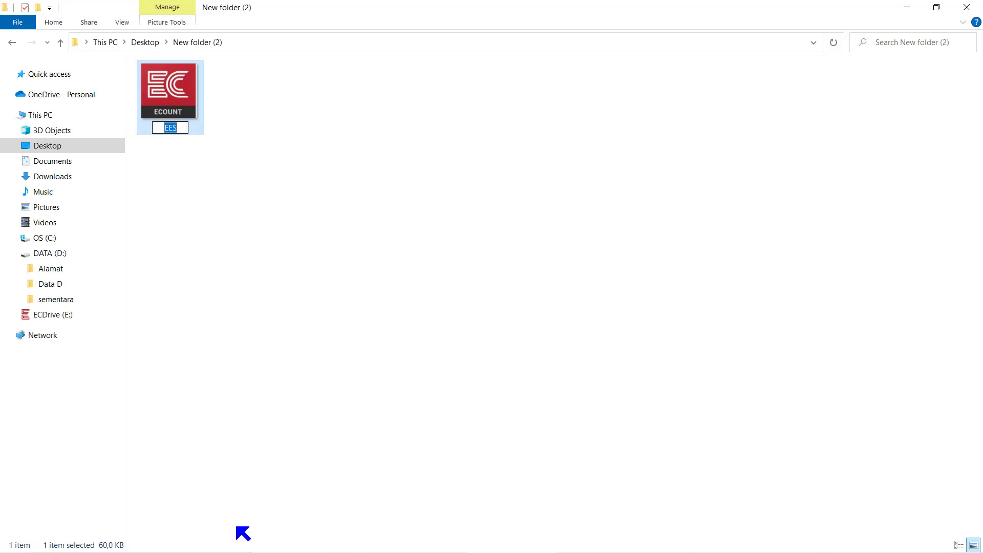
key("BackSpace")
type("LOGO")
key("Return")
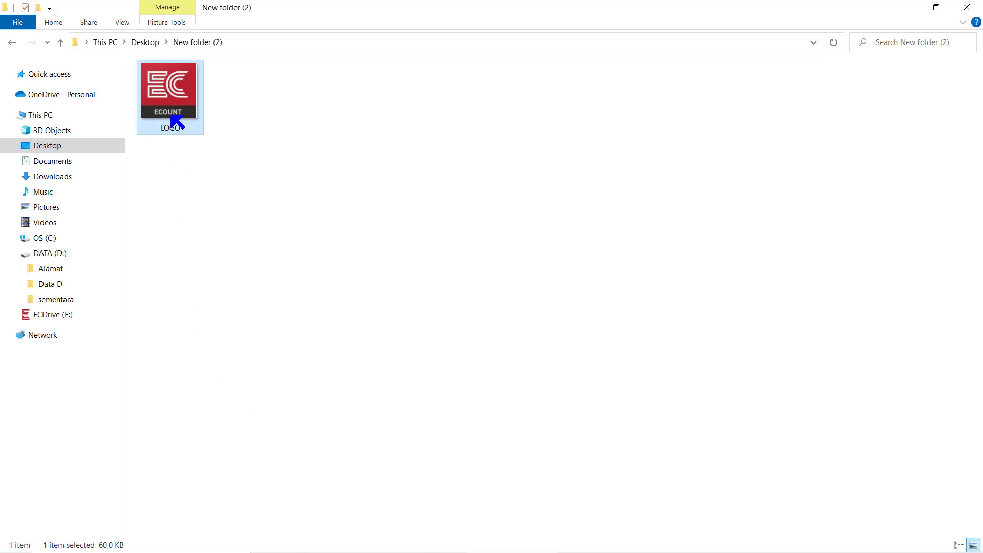
Upload the renamed LOGO image to Drive Saya, overwriting the existing LOGO.png, and review the file's Versi/Riwayat record.
left_click_drag(171, 116, 450, 395)
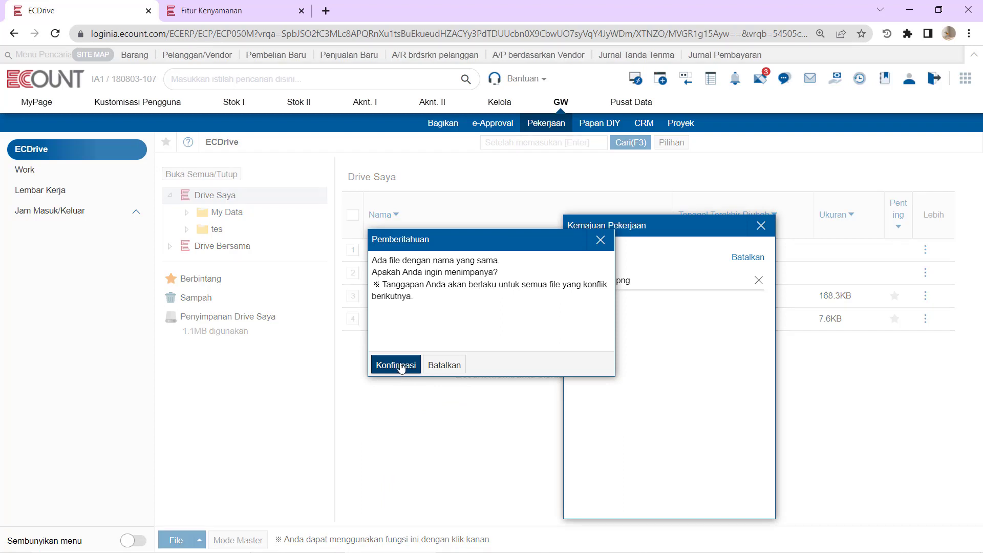
left_click(396, 364)
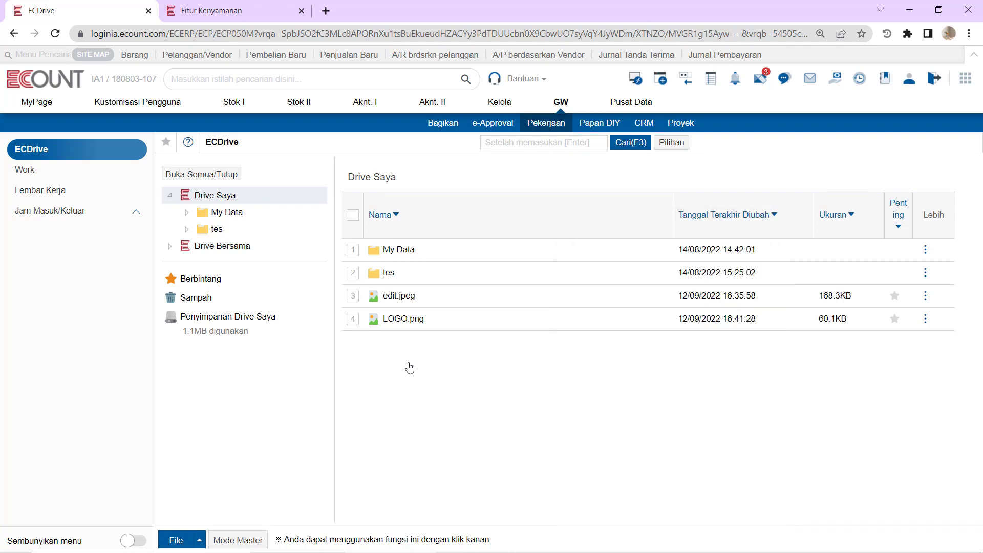
left_click(928, 320)
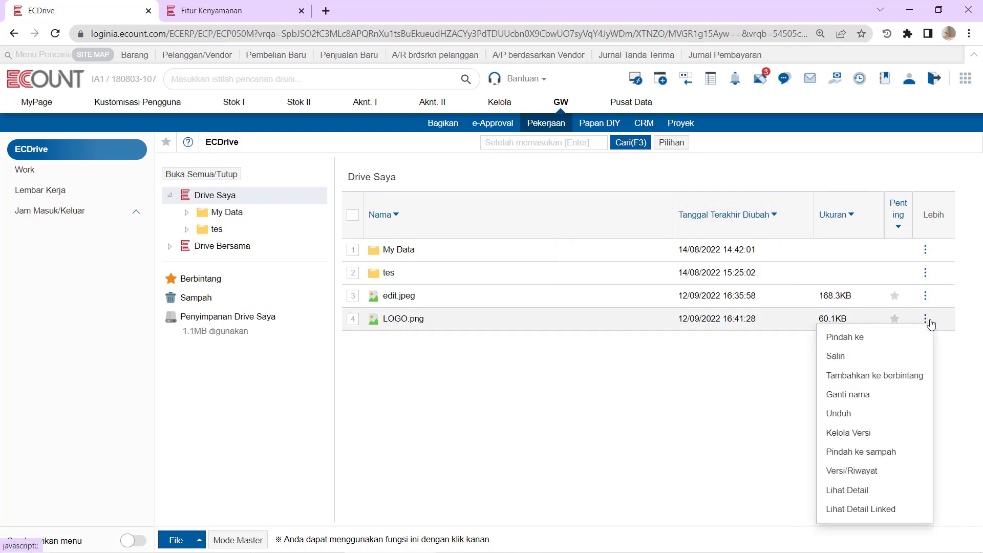
left_click(867, 476)
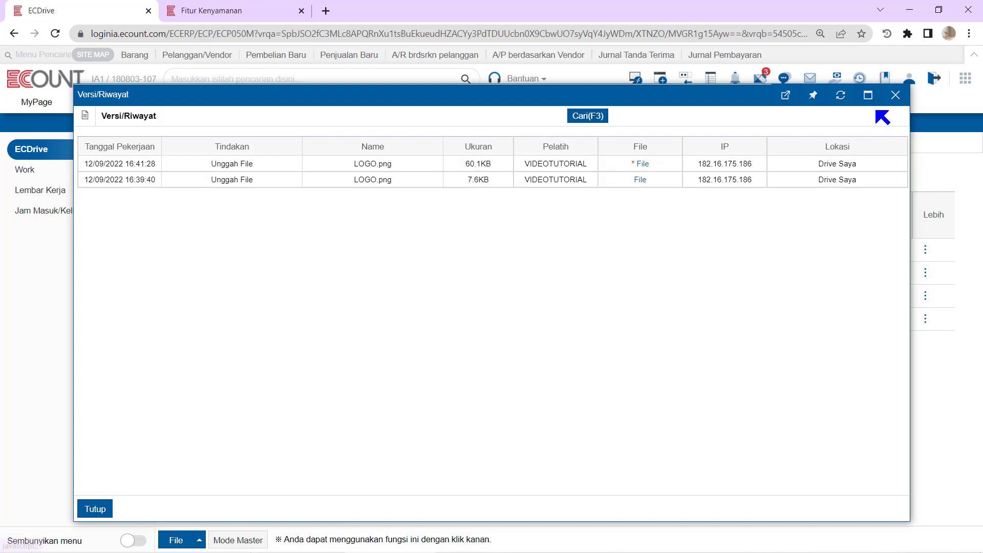
left_click(894, 98)
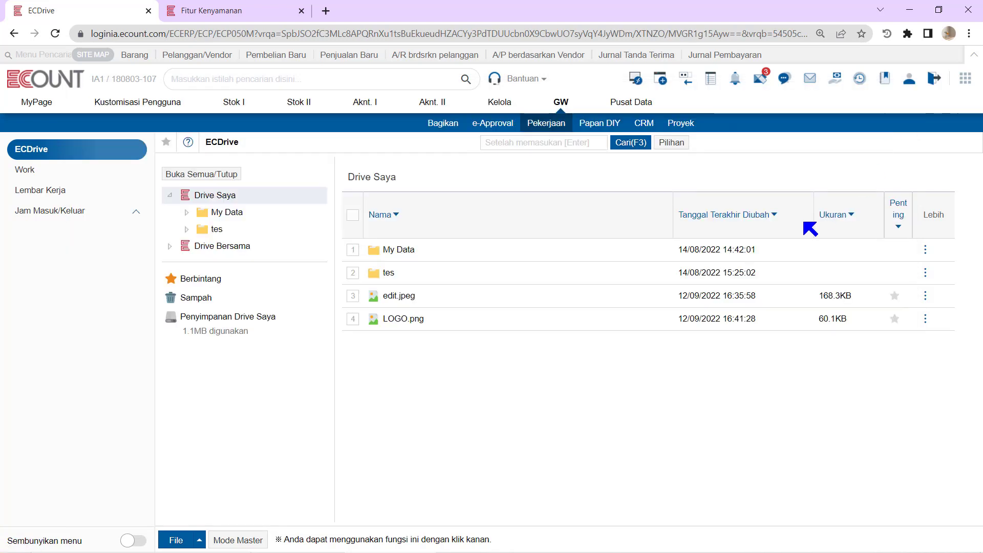
Switch to File Explorer and open the Daftar Video workbook from ECDrive (E:) > My Drive > tes > Task.
left_click(512, 547)
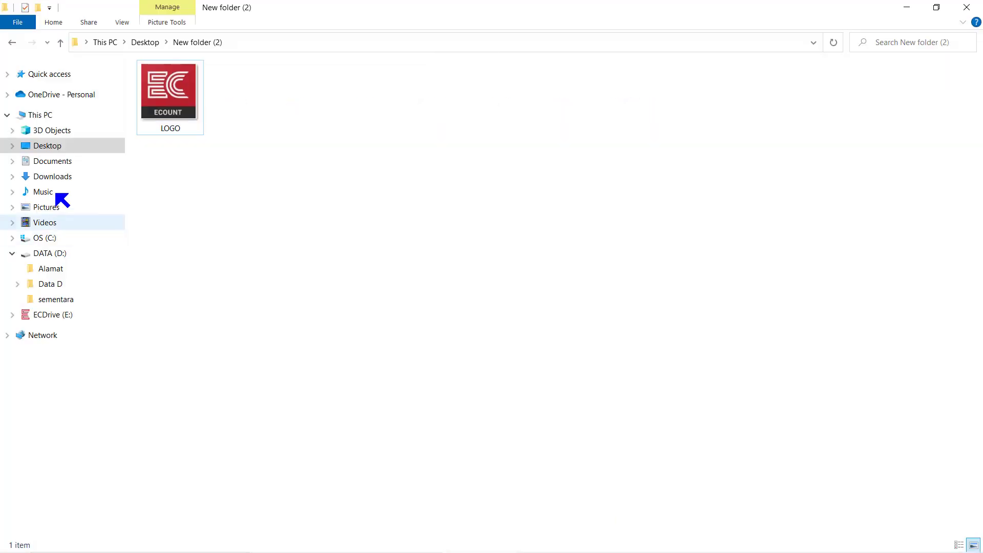
left_click(46, 115)
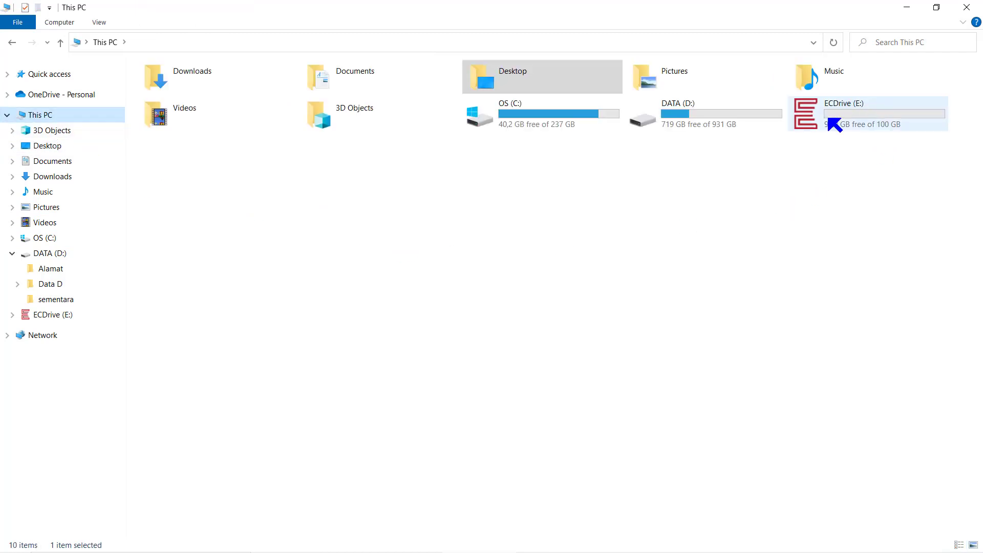
double_click(846, 123)
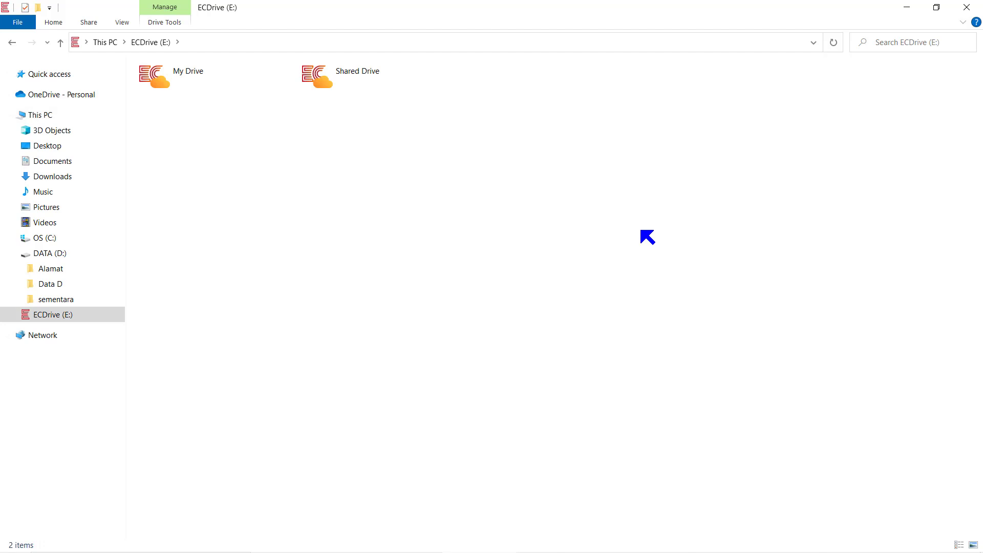
double_click(187, 86)
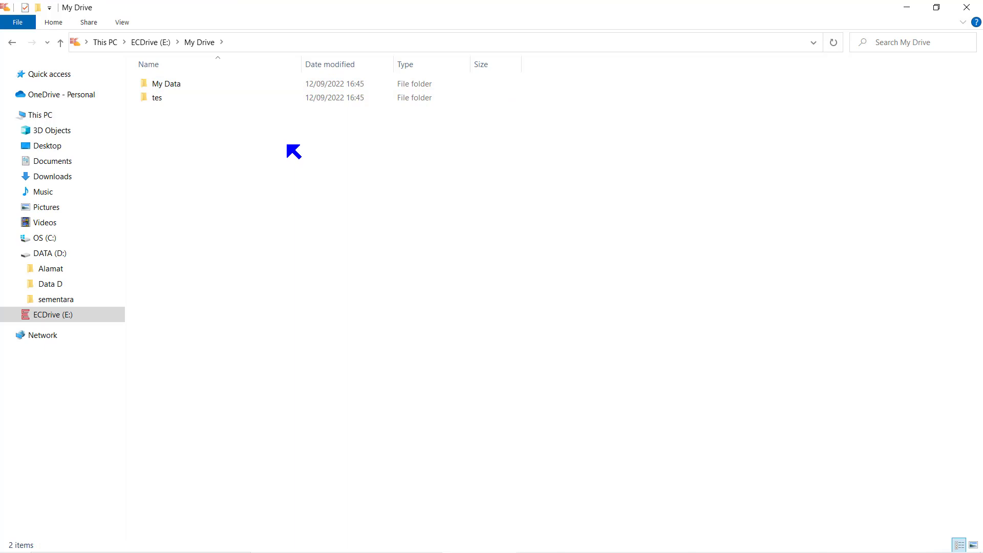
double_click(274, 100)
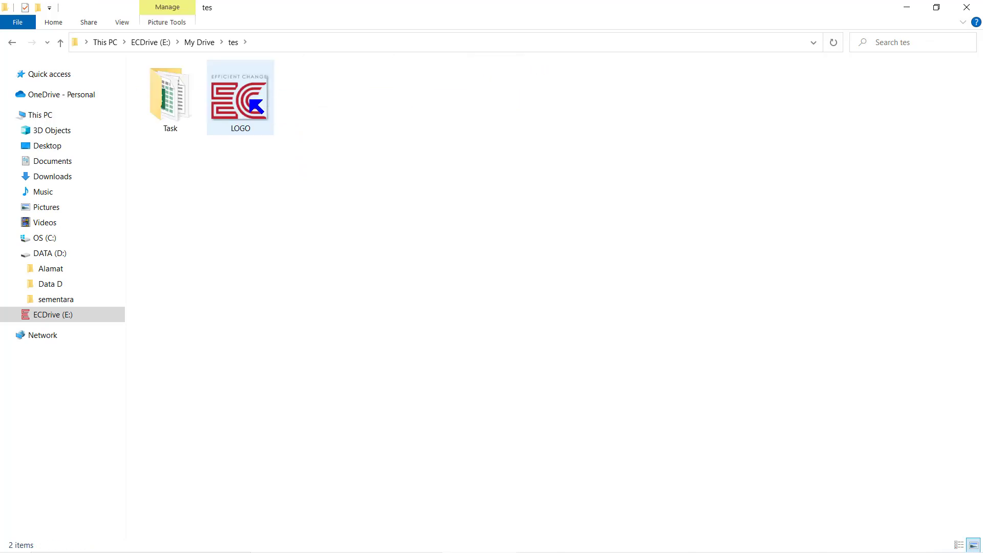
double_click(179, 101)
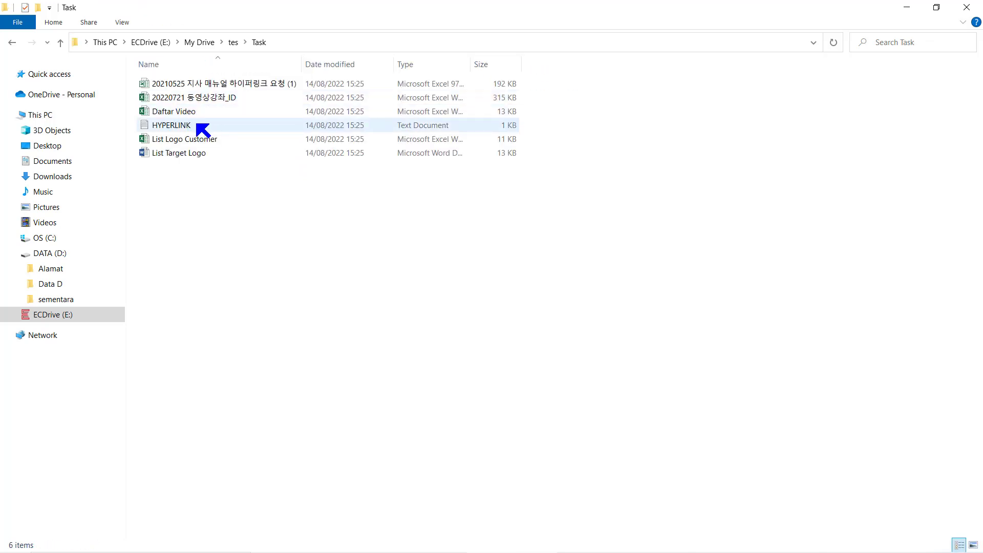
double_click(200, 113)
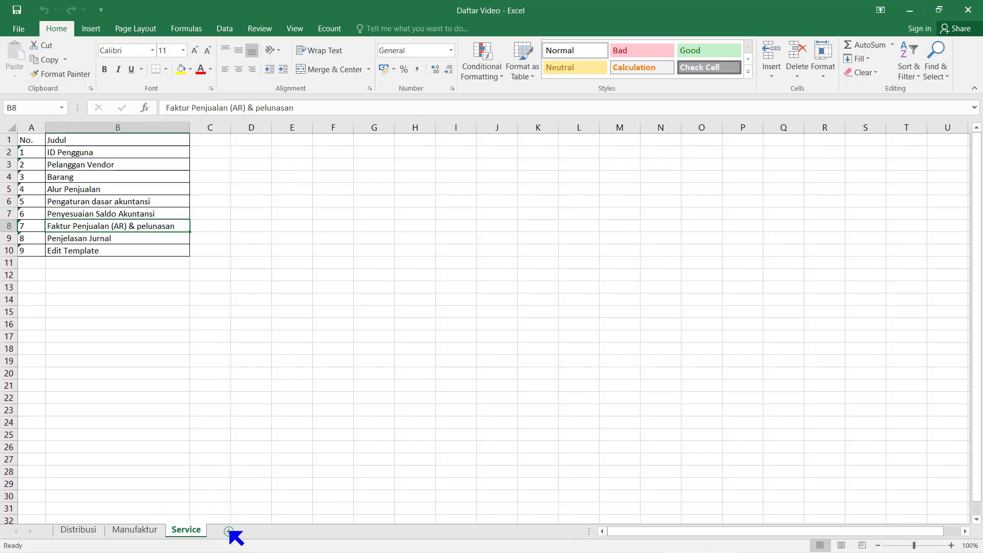
Add a new sheet to the workbook, fill cells A3:K16 with yellow, save the file and close Excel.
left_click(229, 531)
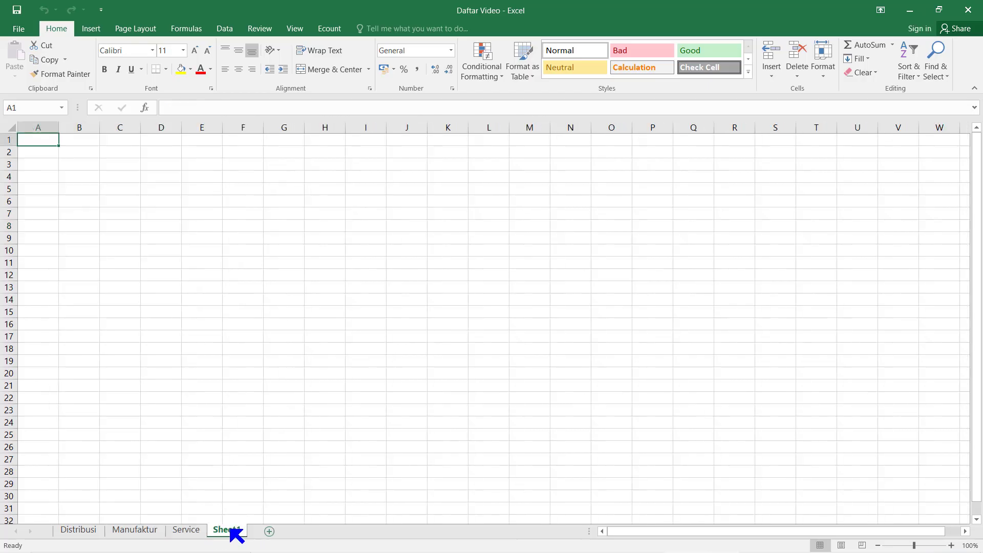
left_click(147, 193)
left_click_drag(54, 164, 452, 326)
left_click(181, 69)
left_click(224, 229)
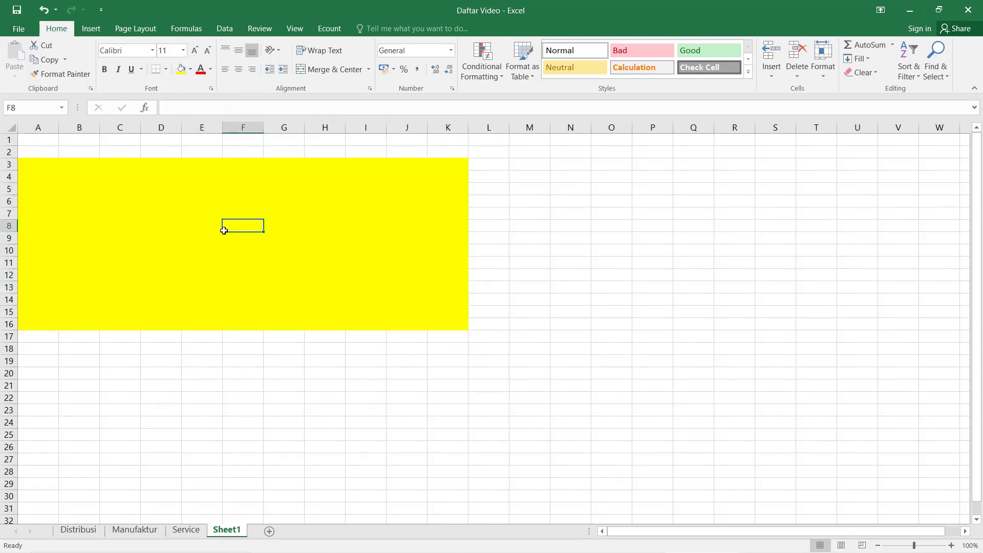
left_click(15, 10)
left_click(967, 10)
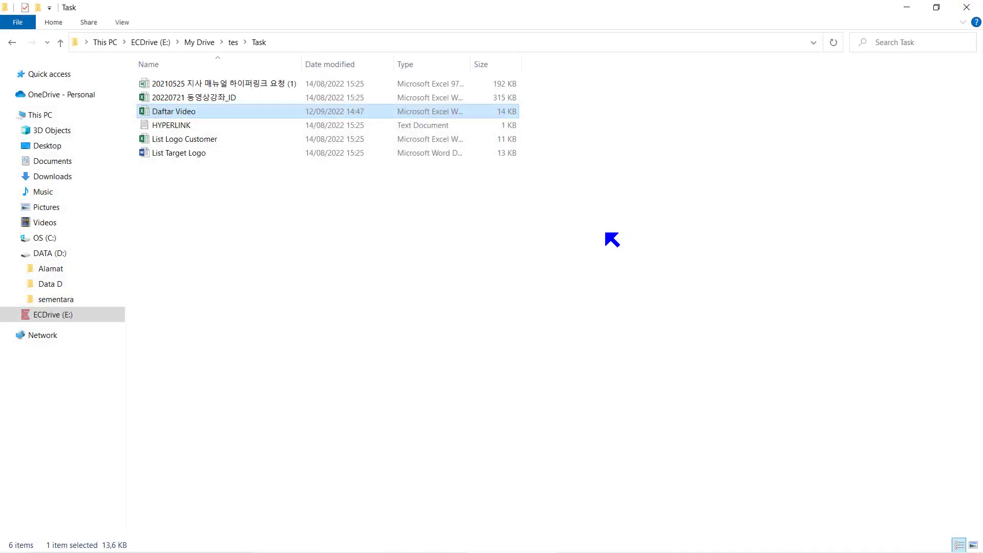
Switch to the browser and open the Task folder under tes in Drive Saya to check Daftar Video.xlsx.
left_click(381, 541)
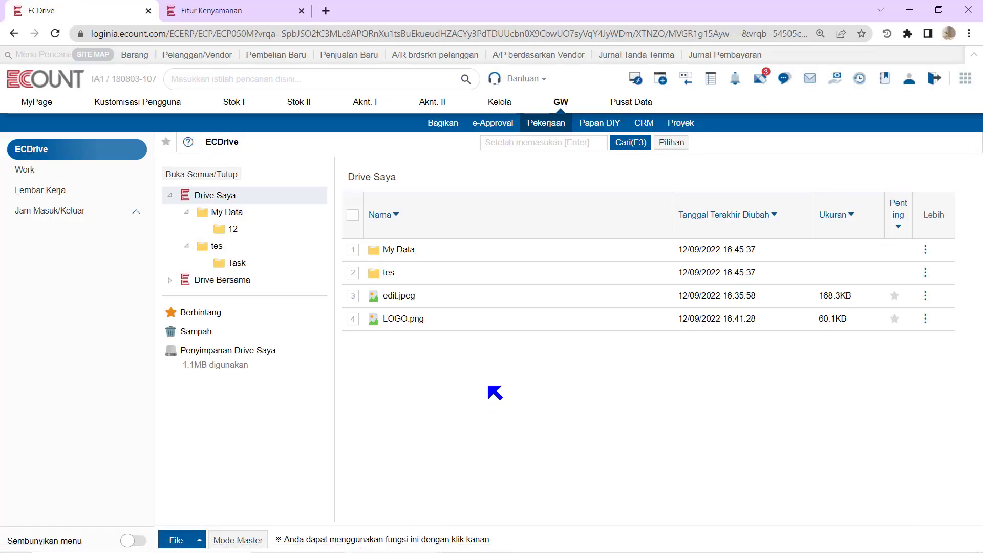
left_click(231, 214)
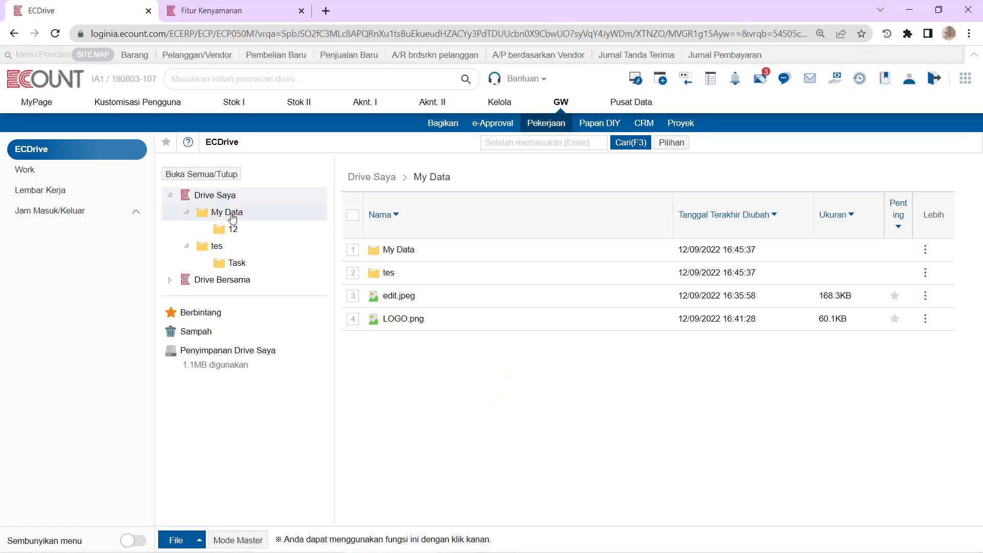
left_click(241, 266)
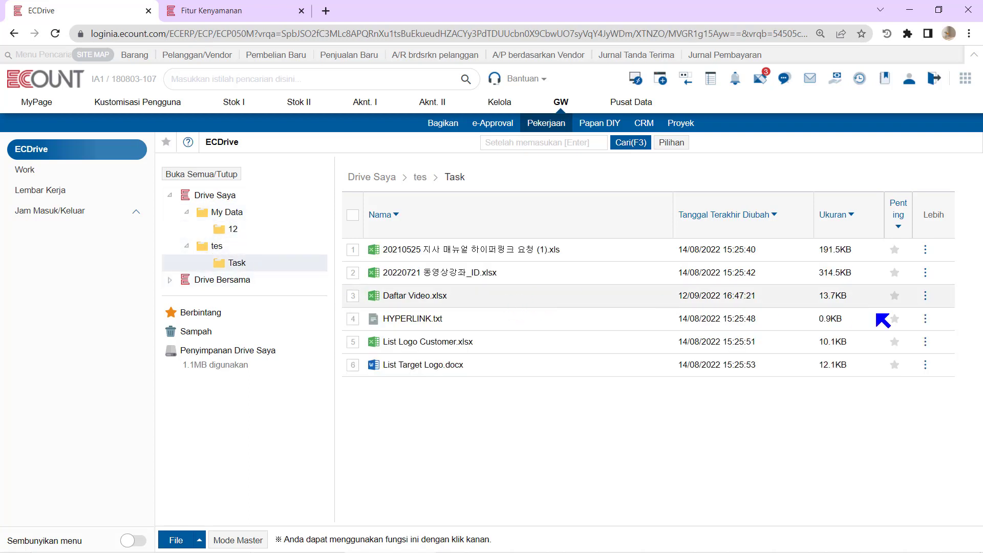
Open the Versi/Riwayat record of Daftar Video.xlsx and download the version uploaded on 14/08/2022.
left_click(925, 296)
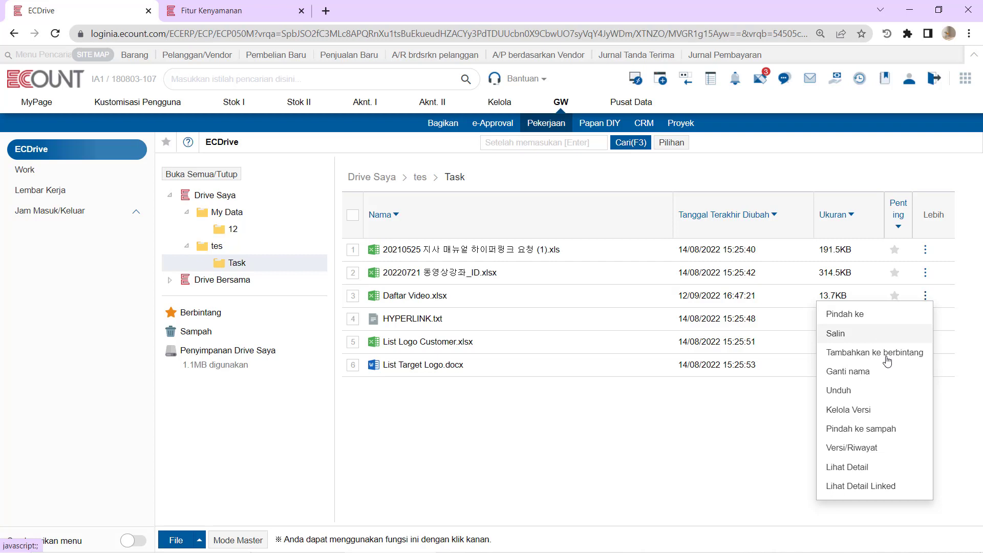
left_click(865, 448)
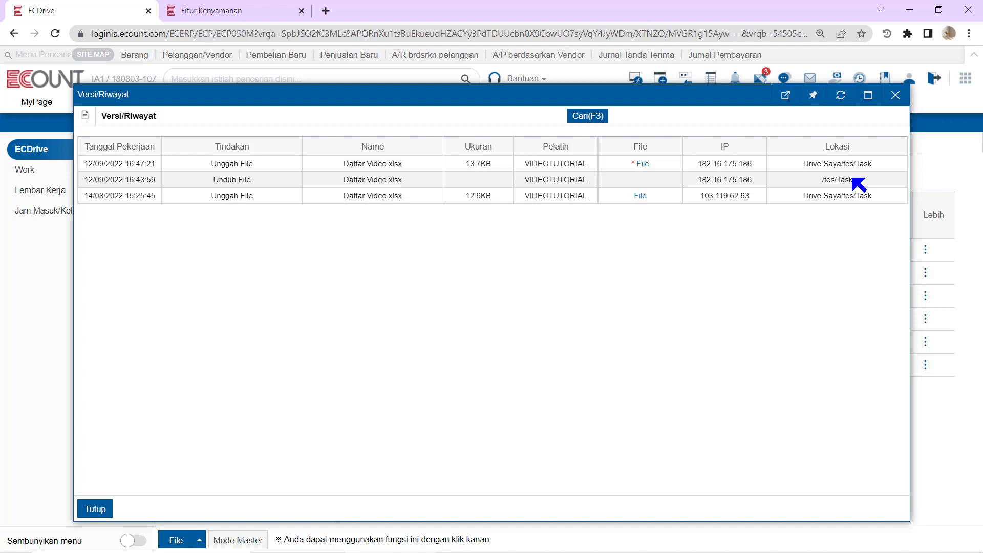
left_click(640, 196)
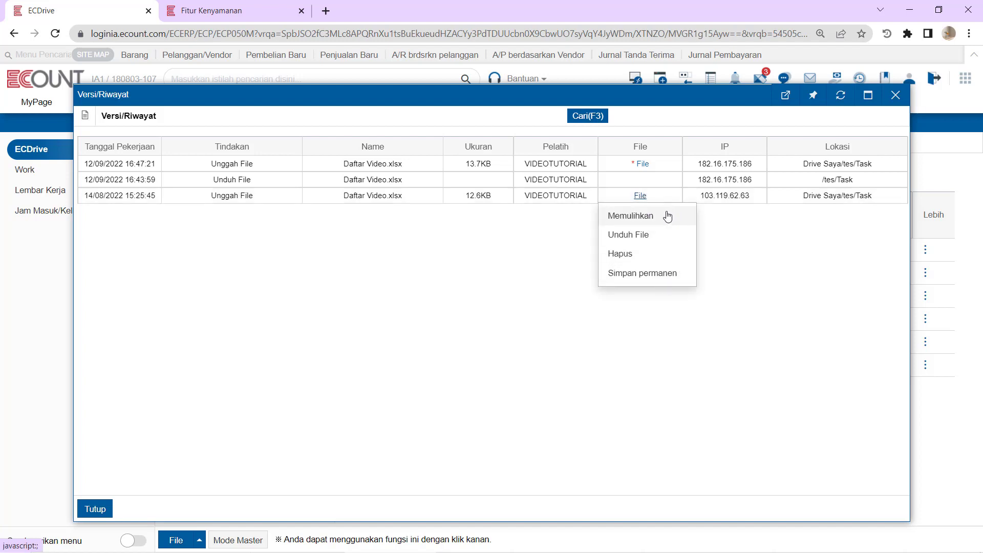
left_click(629, 235)
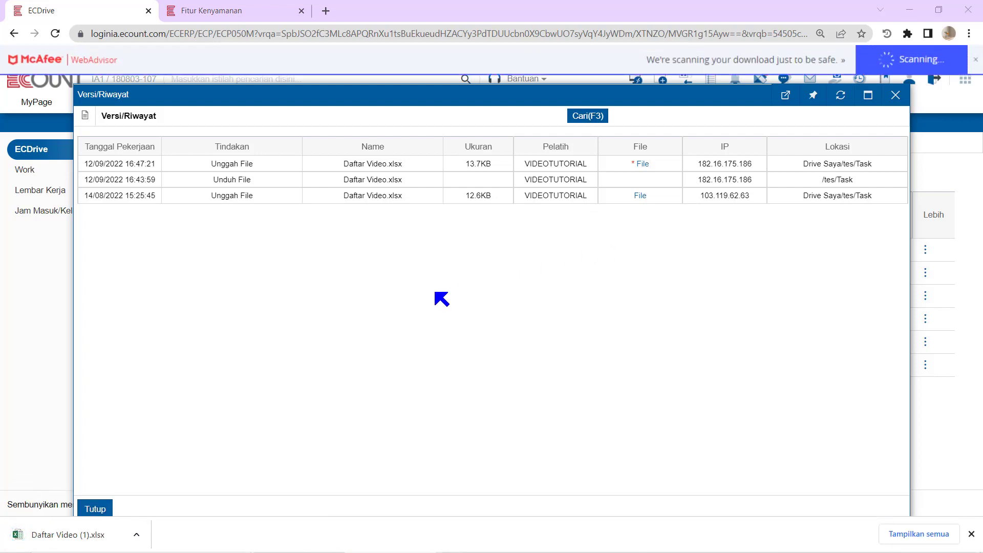
Open the downloaded Daftar Video (1).xlsx in Excel to check the older version's contents and sheets, and close it.
left_click(81, 544)
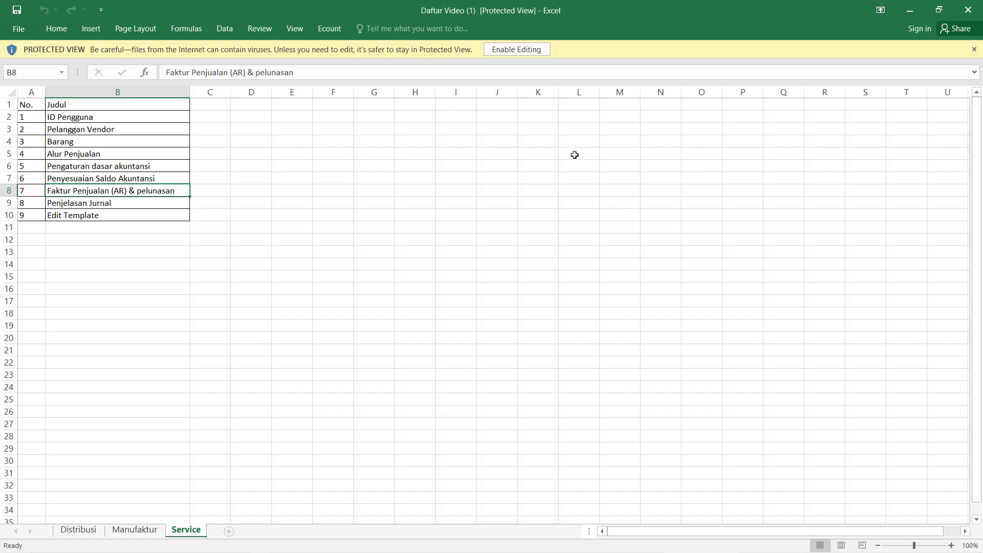
left_click(453, 200)
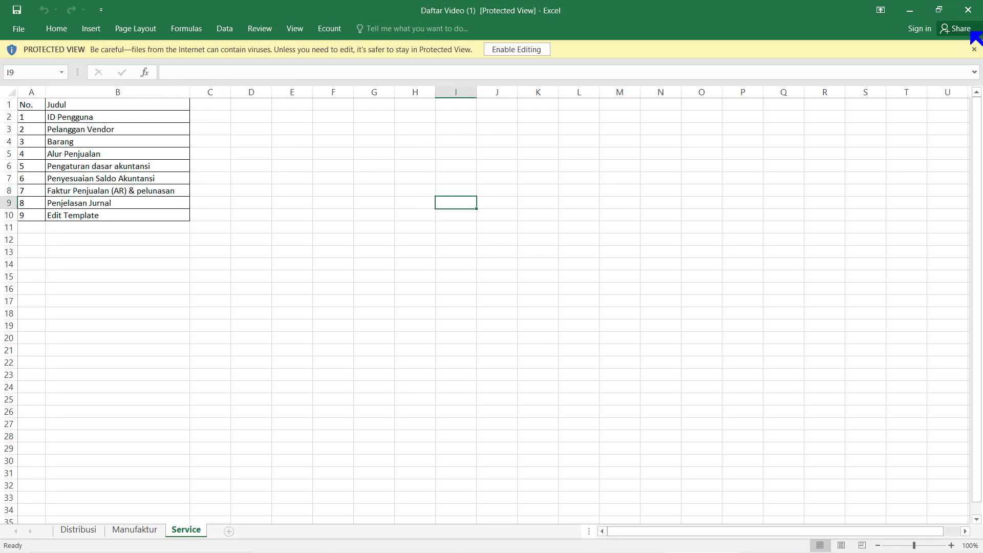
left_click(968, 10)
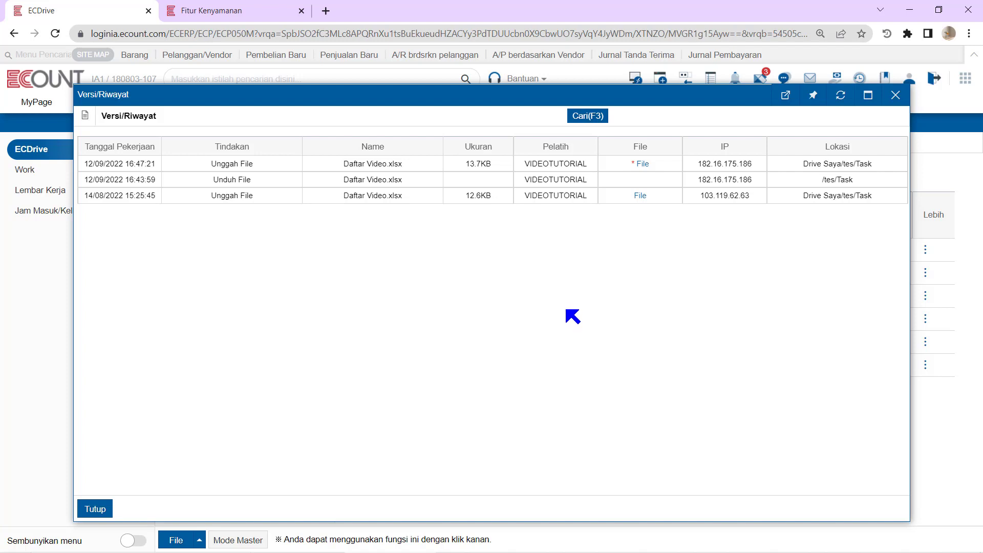
Open the file options for the 14/08/2022 version of Daftar Video.xlsx in the version history.
left_click(640, 196)
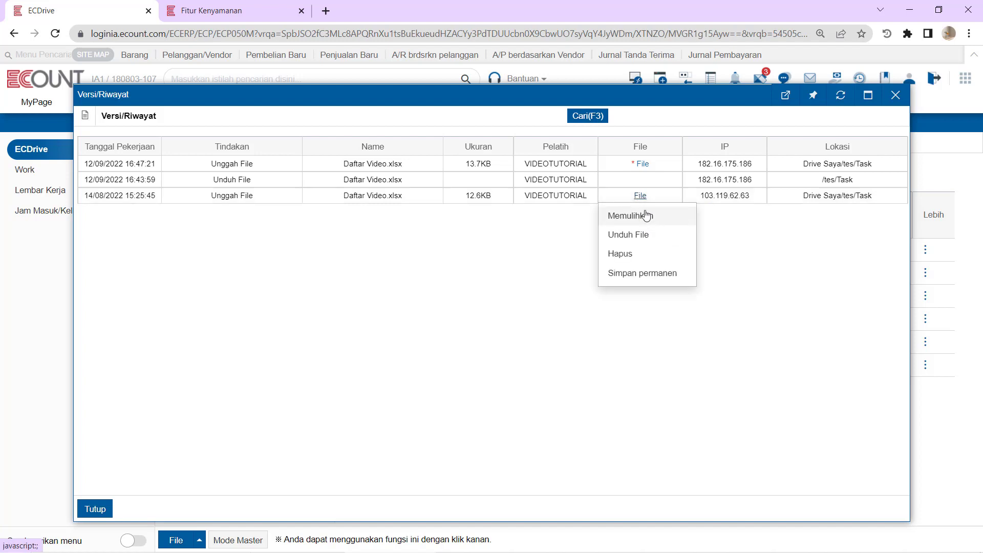